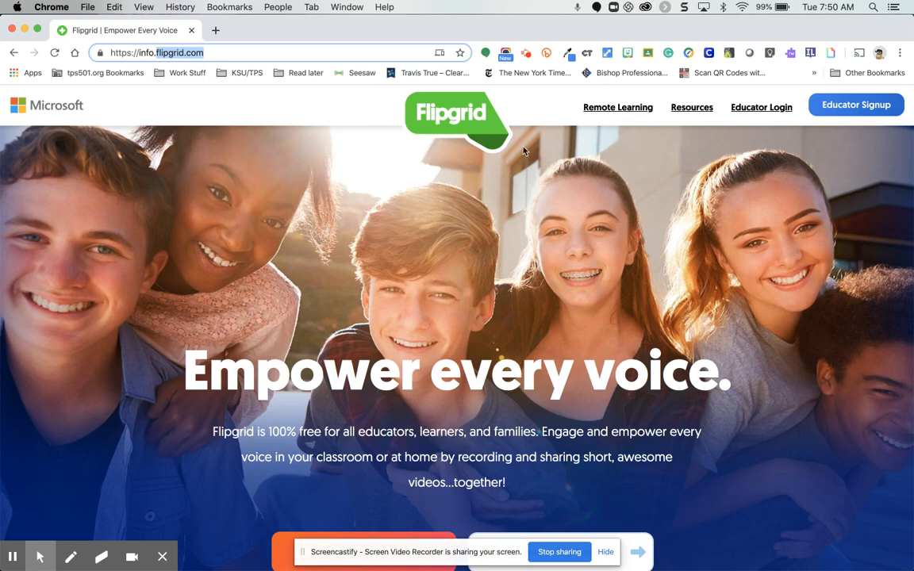
Sign up as an educator on Flipgrid using the existing Google account.
{"action": "left_click", "coordinate": [553, 117]}
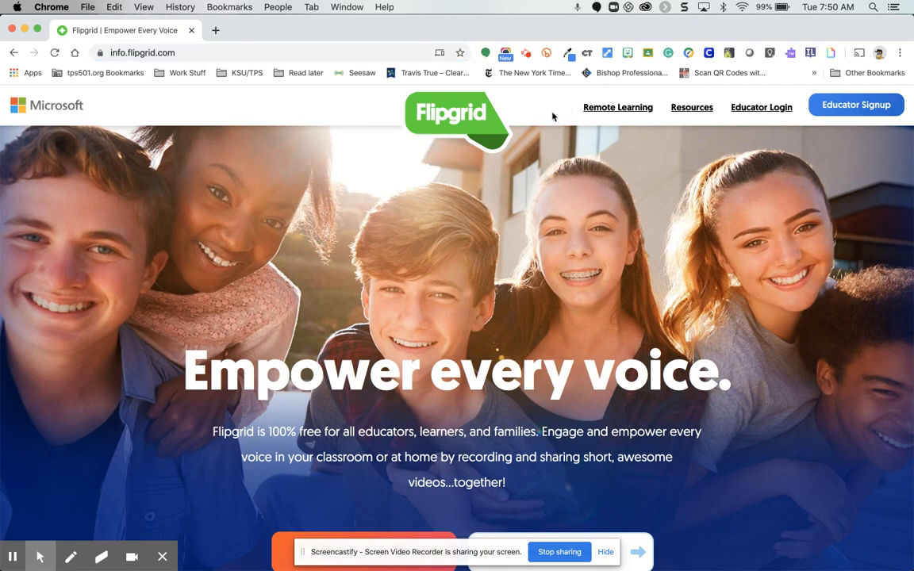
{"action": "left_click", "coordinate": [848, 115]}
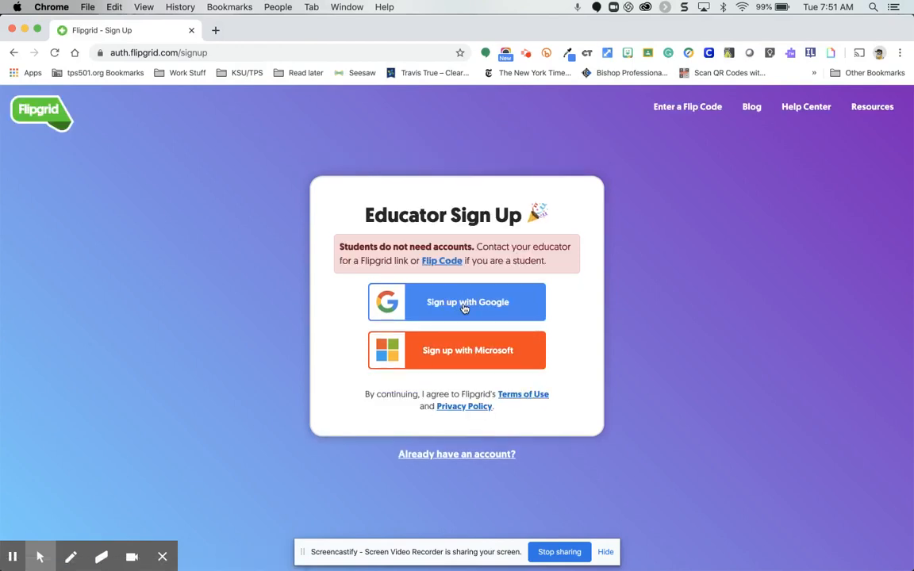
{"action": "left_click", "coordinate": [464, 308]}
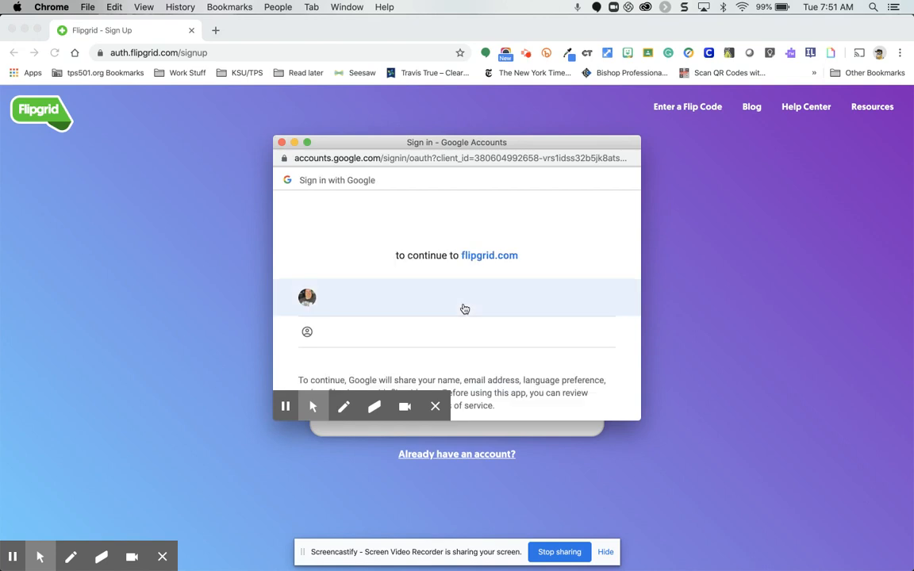
{"action": "left_click", "coordinate": [381, 301]}
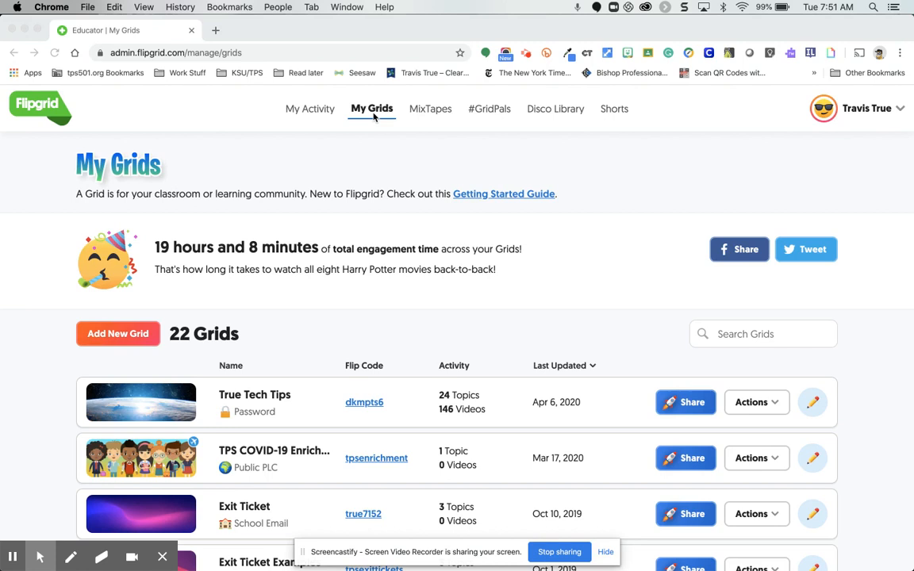
Review the engagement figures, achievements and recent videos on the My Activity dashboard.
{"action": "left_click", "coordinate": [316, 111]}
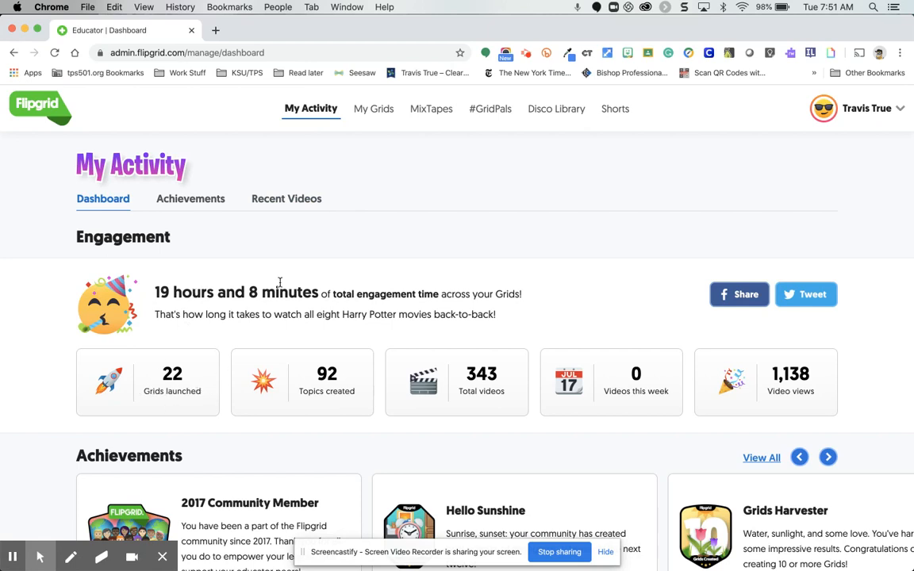
{"action": "scroll", "coordinate": [281, 285], "scroll_direction": "down", "scroll_amount": 3}
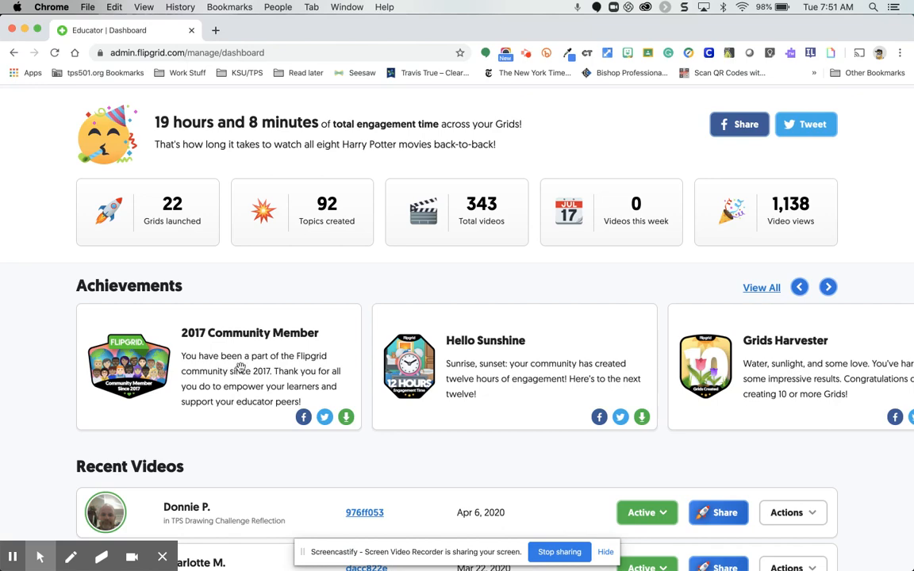
{"action": "scroll", "coordinate": [241, 368], "scroll_direction": "down", "scroll_amount": 5}
{"action": "scroll", "coordinate": [241, 368], "scroll_direction": "up", "scroll_amount": 6}
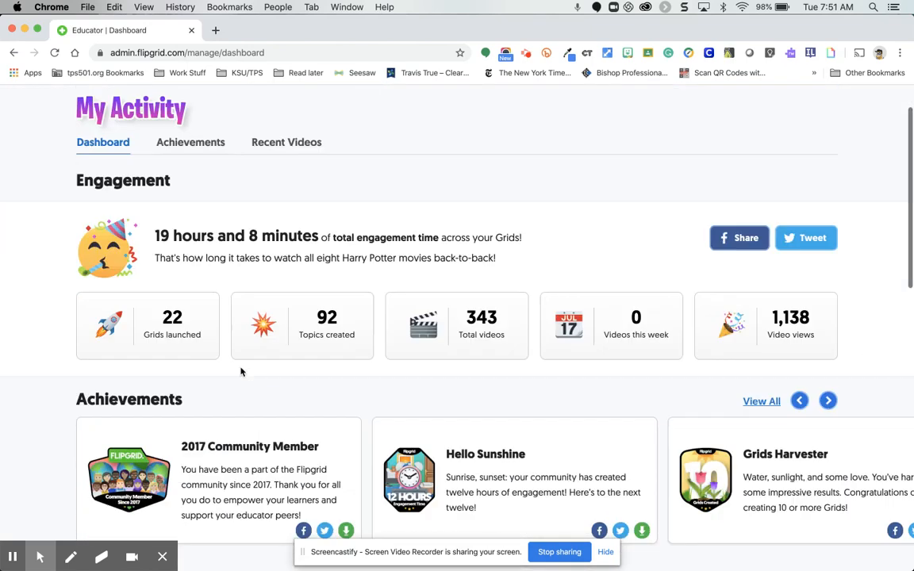
{"action": "scroll", "coordinate": [240, 371], "scroll_direction": "up", "scroll_amount": 1}
Return to My Grids and start a new Grid named "Demo Grid".
{"action": "left_click", "coordinate": [373, 109]}
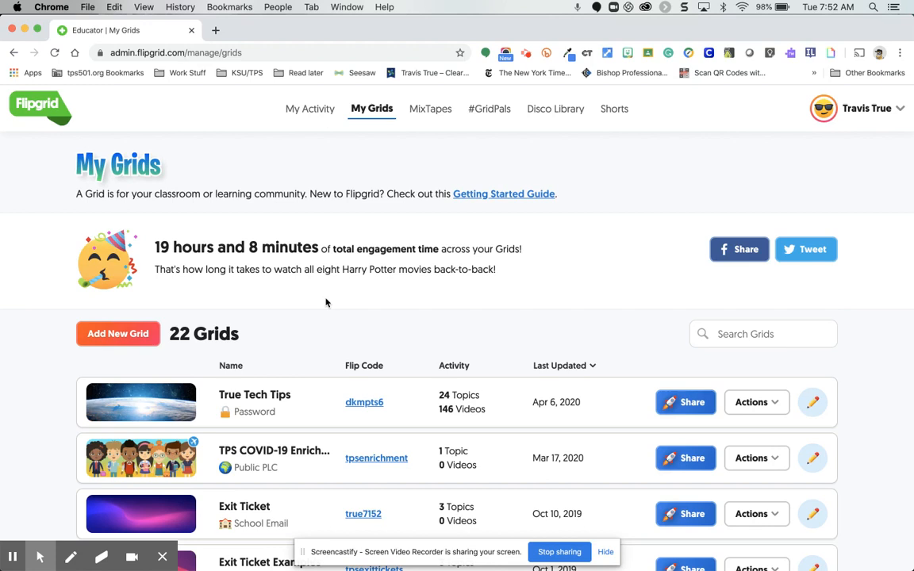
{"action": "left_click", "coordinate": [123, 336]}
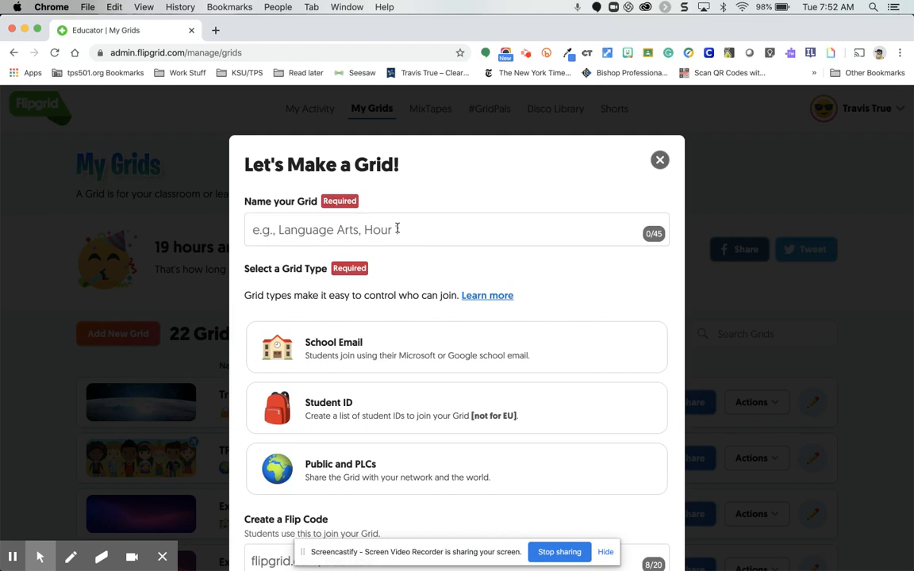
{"action": "left_click", "coordinate": [397, 229]}
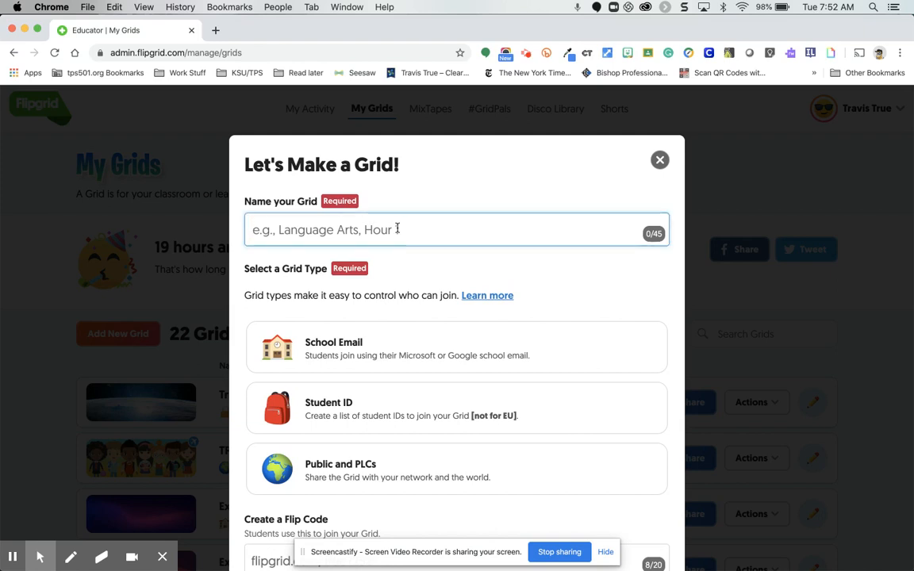
{"action": "type", "text": "Demo Gro"}
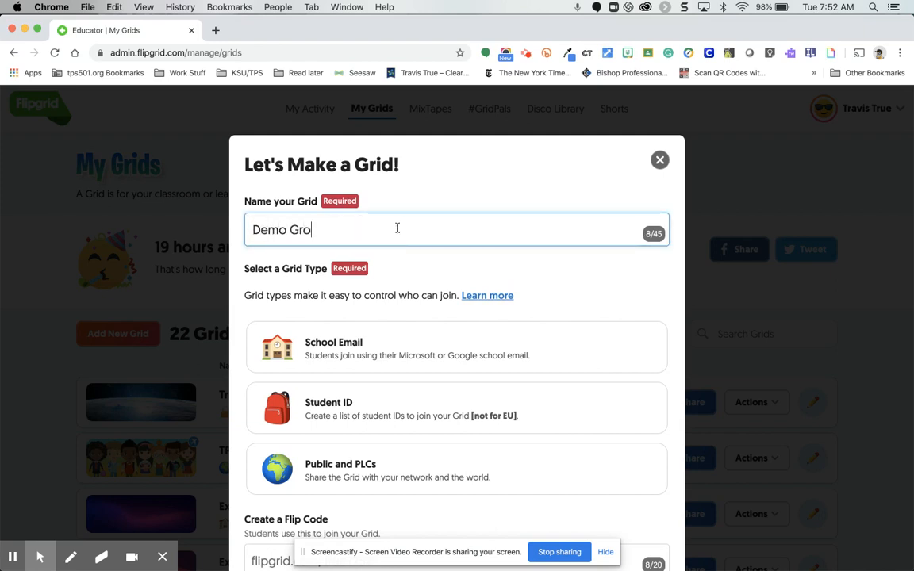
{"action": "key", "text": "BackSpace"}
{"action": "type", "text": "id"}
Choose School Email as the Grid type, keep the suggested Flip Code and continue.
{"action": "scroll", "coordinate": [476, 264], "scroll_direction": "down", "scroll_amount": 3}
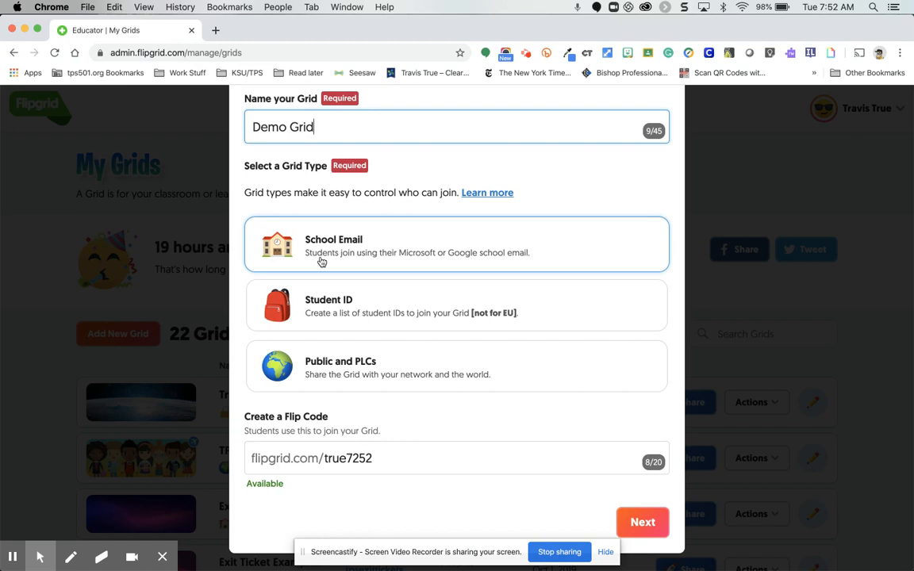
{"action": "left_click", "coordinate": [515, 260]}
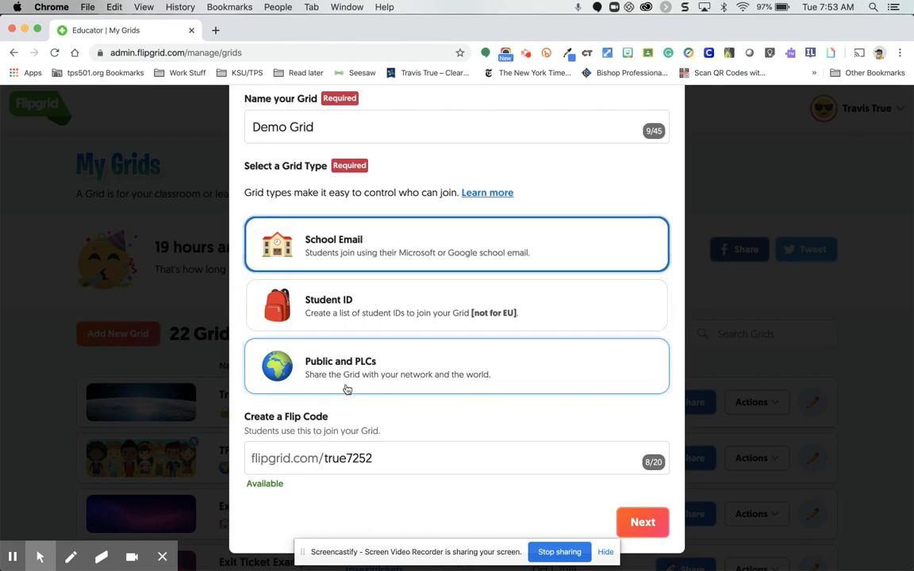
{"action": "scroll", "coordinate": [346, 389], "scroll_direction": "up", "scroll_amount": 2}
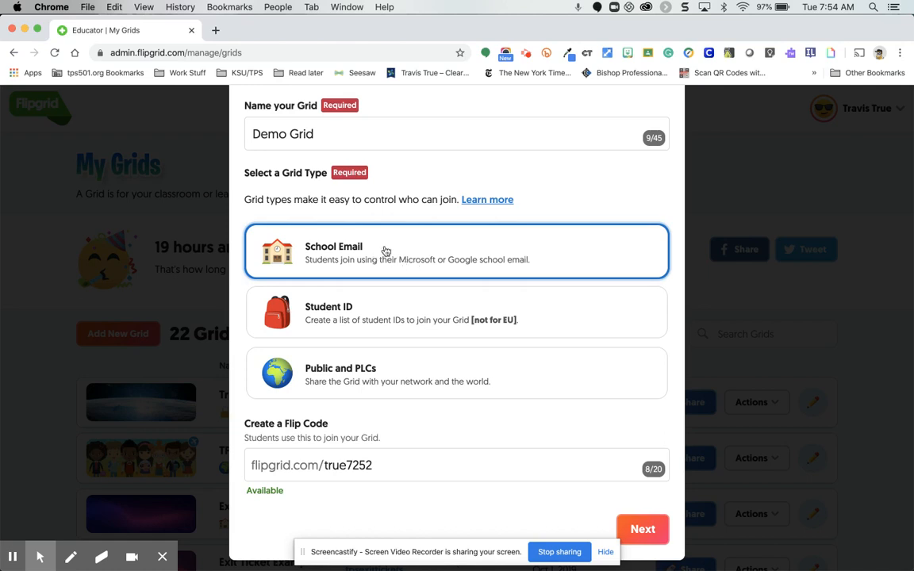
{"action": "scroll", "coordinate": [406, 422], "scroll_direction": "down", "scroll_amount": 2}
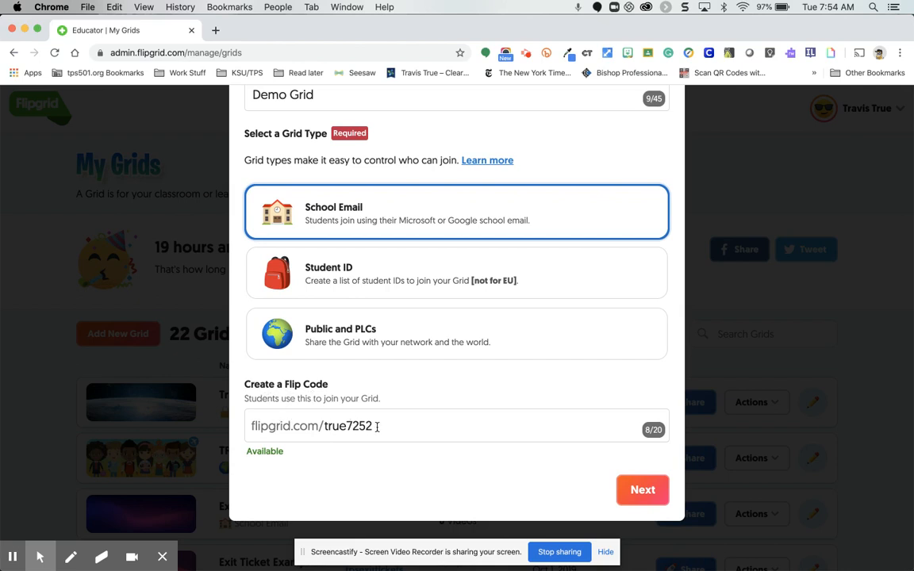
{"action": "left_click_drag", "start_coordinate": [377, 426], "coordinate": [325, 425]}
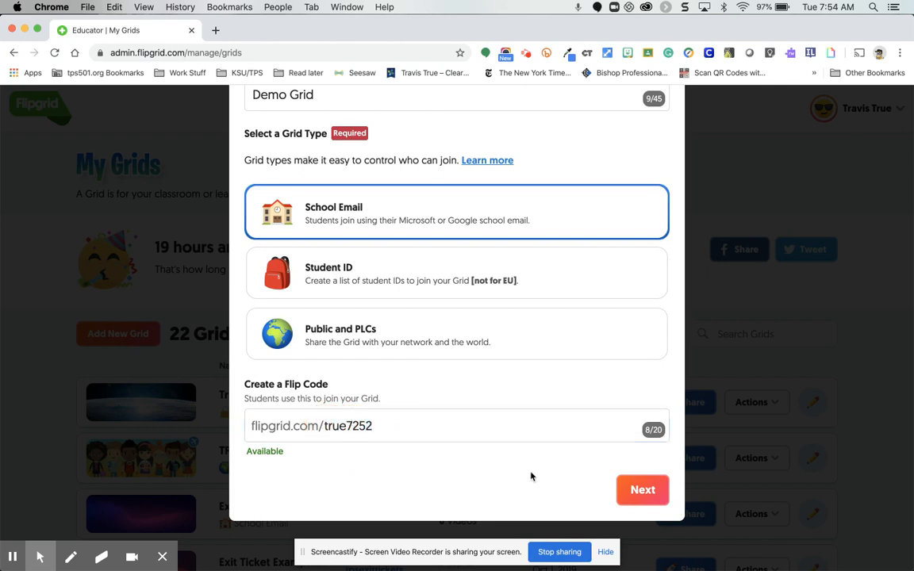
{"action": "left_click", "coordinate": [633, 488]}
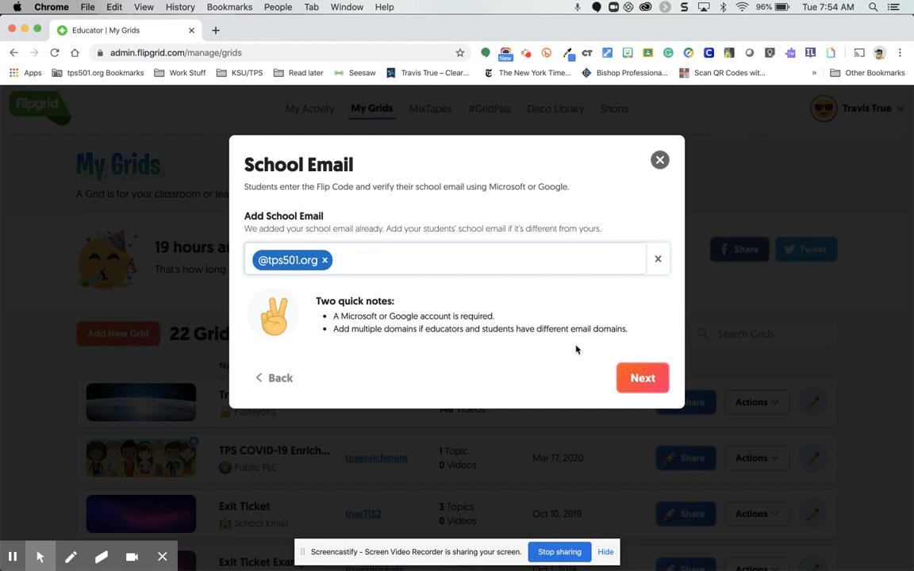
{"action": "left_click", "coordinate": [325, 261]}
{"action": "type", "text": "@"}
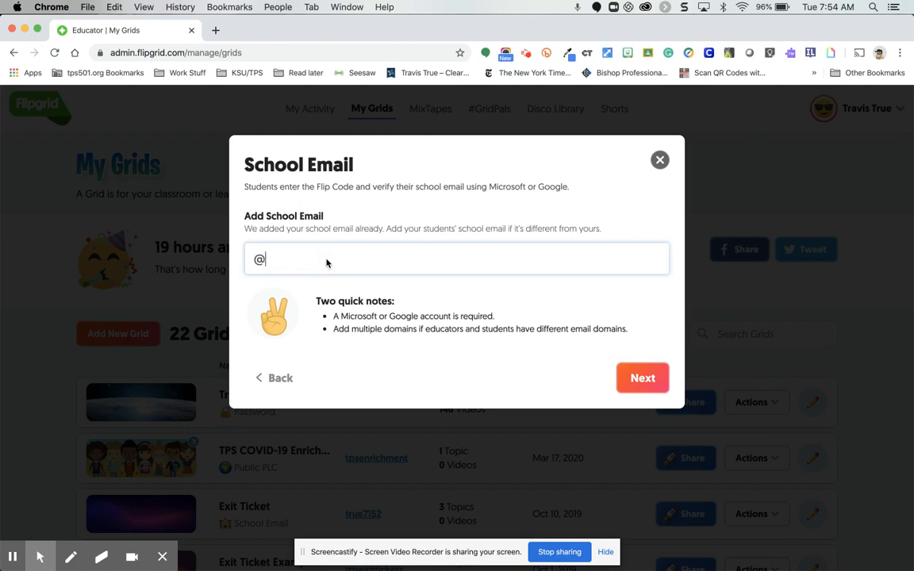
{"action": "type", "text": "tps501.org"}
{"action": "key", "text": "Return"}
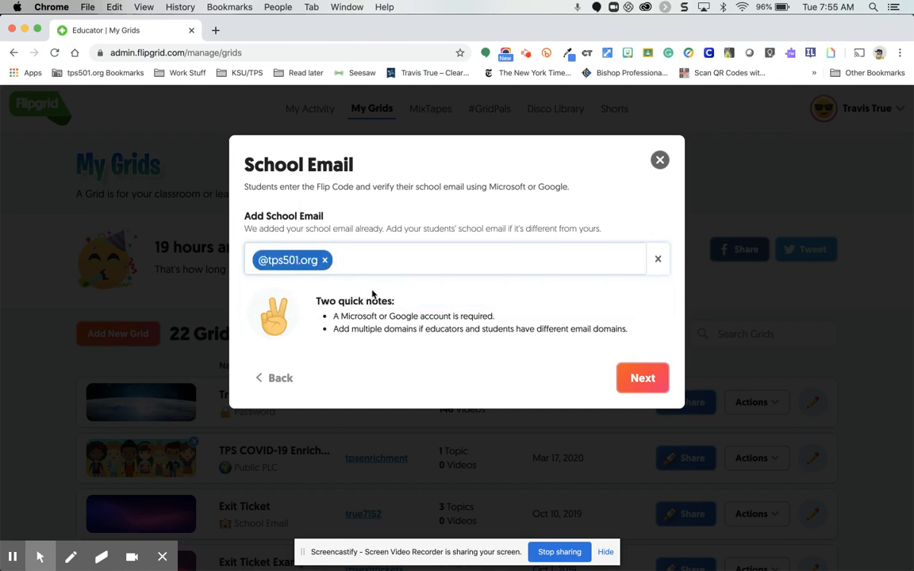
{"action": "left_click", "coordinate": [636, 379]}
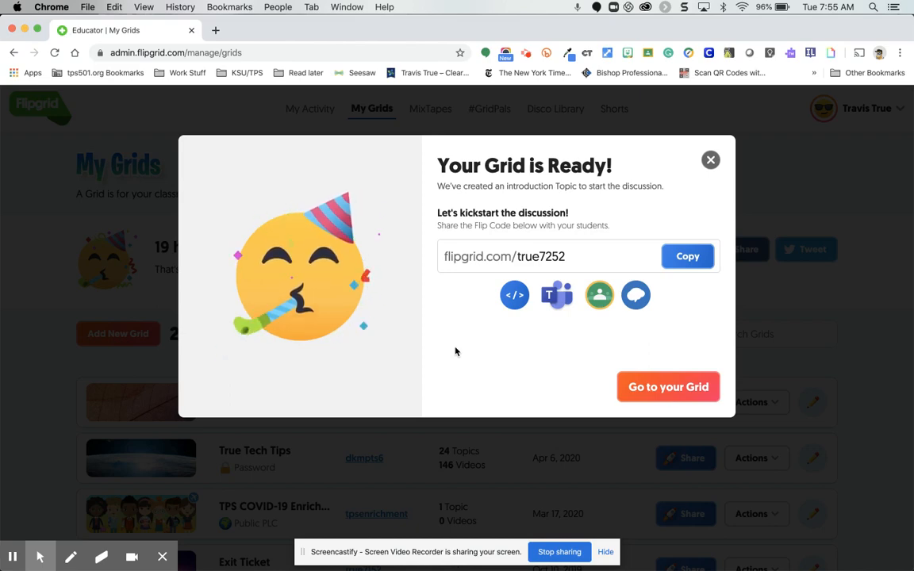
Go to the new Demo Grid's details page and open the Grid for editing.
{"action": "left_click", "coordinate": [651, 388]}
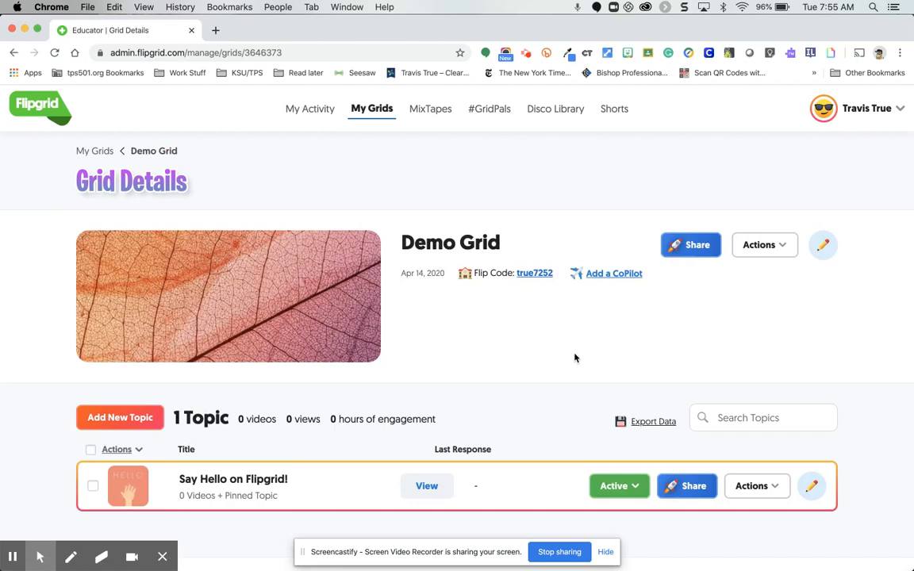
{"action": "scroll", "coordinate": [575, 358], "scroll_direction": "down", "scroll_amount": 1}
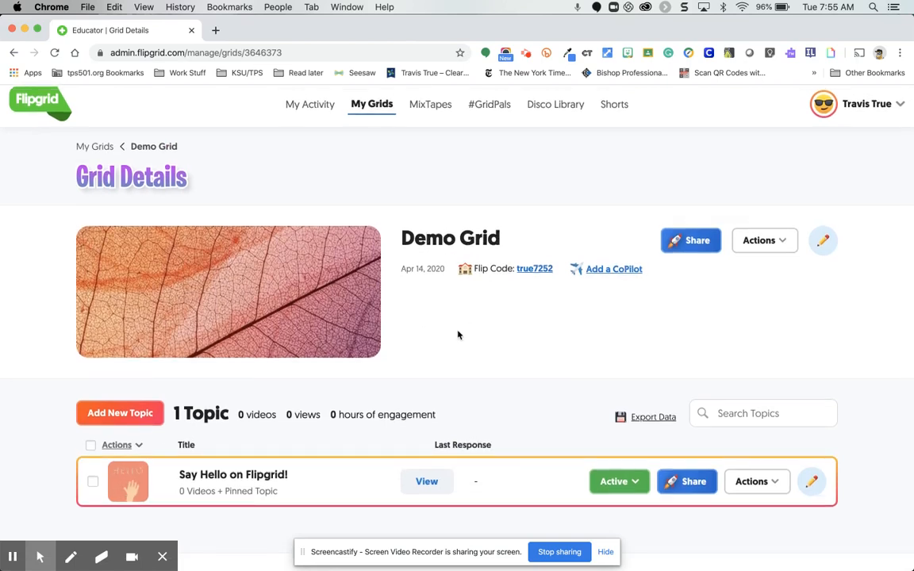
{"action": "scroll", "coordinate": [457, 335], "scroll_direction": "down", "scroll_amount": 2}
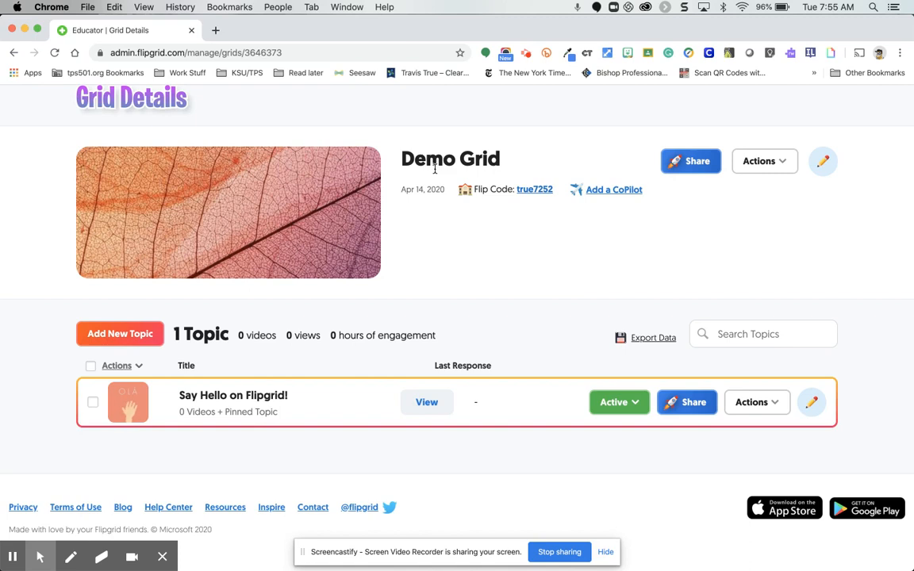
{"action": "scroll", "coordinate": [434, 169], "scroll_direction": "up", "scroll_amount": 2}
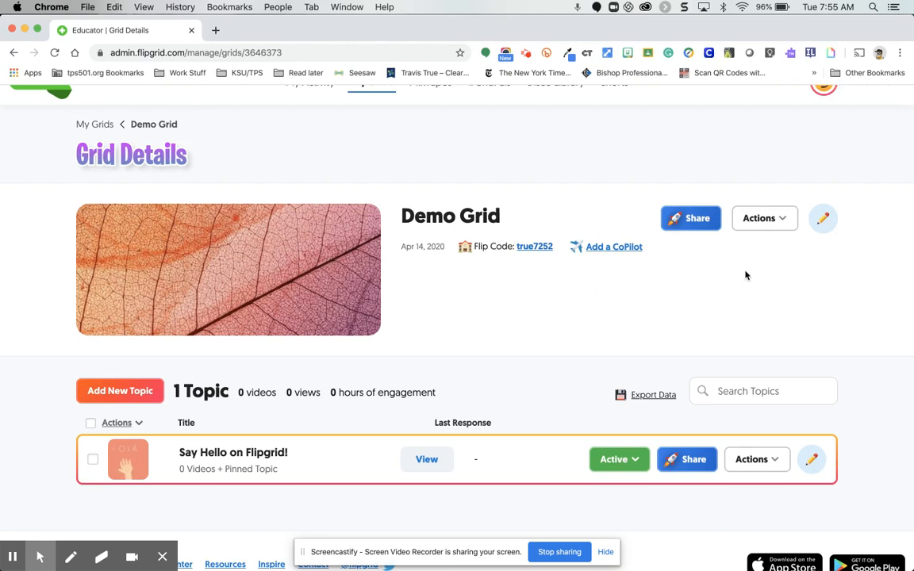
{"action": "left_click", "coordinate": [824, 223]}
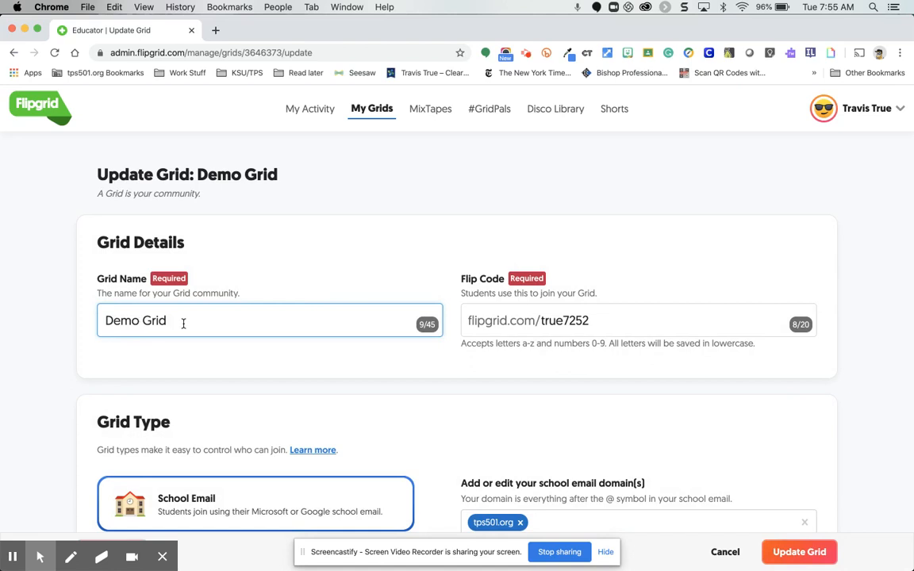
Review the Grid's details and type settings, then check the available frequencies for new-video notifications, keeping Daily.
{"action": "scroll", "coordinate": [198, 322], "scroll_direction": "down", "scroll_amount": 1}
{"action": "scroll", "coordinate": [198, 322], "scroll_direction": "down", "scroll_amount": 2}
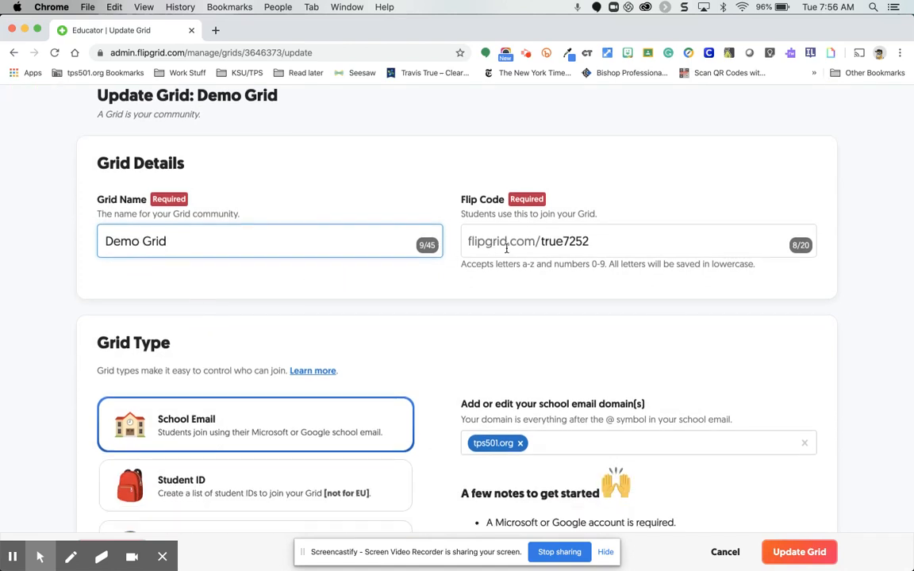
{"action": "scroll", "coordinate": [521, 246], "scroll_direction": "down", "scroll_amount": 4}
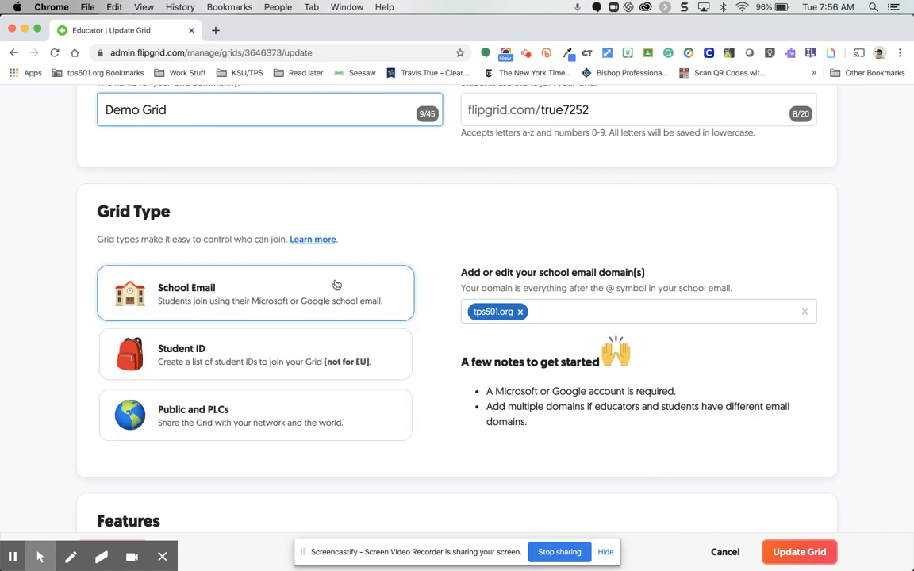
{"action": "scroll", "coordinate": [441, 228], "scroll_direction": "down", "scroll_amount": 3}
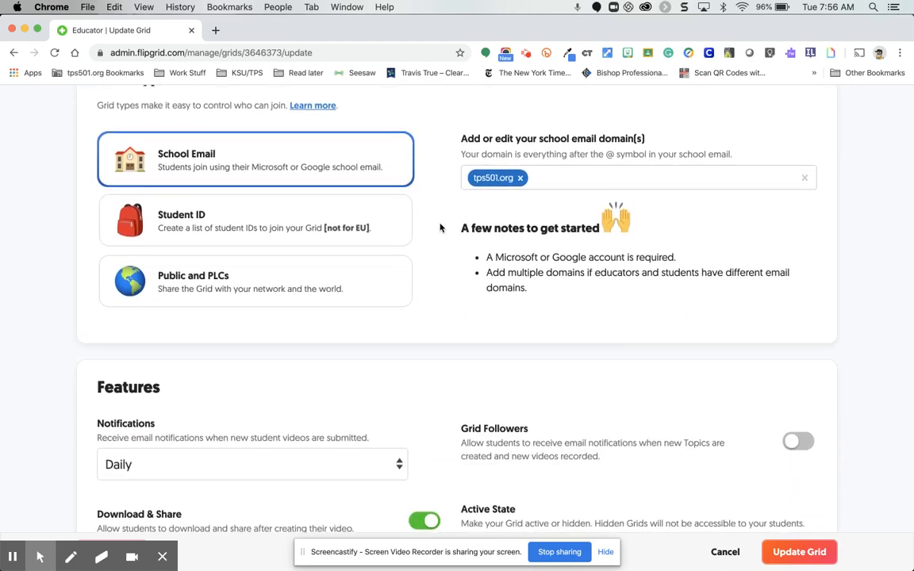
{"action": "scroll", "coordinate": [441, 228], "scroll_direction": "up", "scroll_amount": 2}
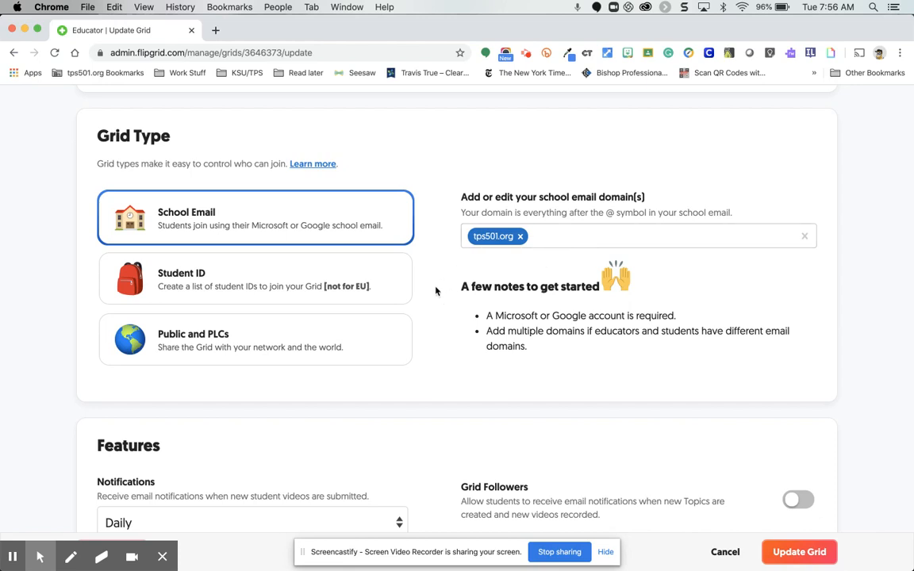
{"action": "scroll", "coordinate": [435, 291], "scroll_direction": "down", "scroll_amount": 5}
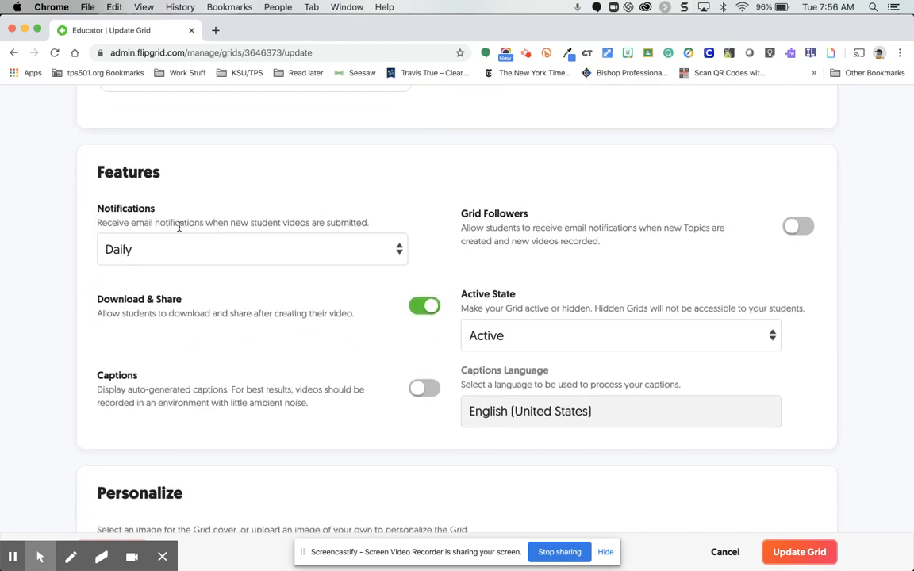
{"action": "left_click", "coordinate": [147, 251]}
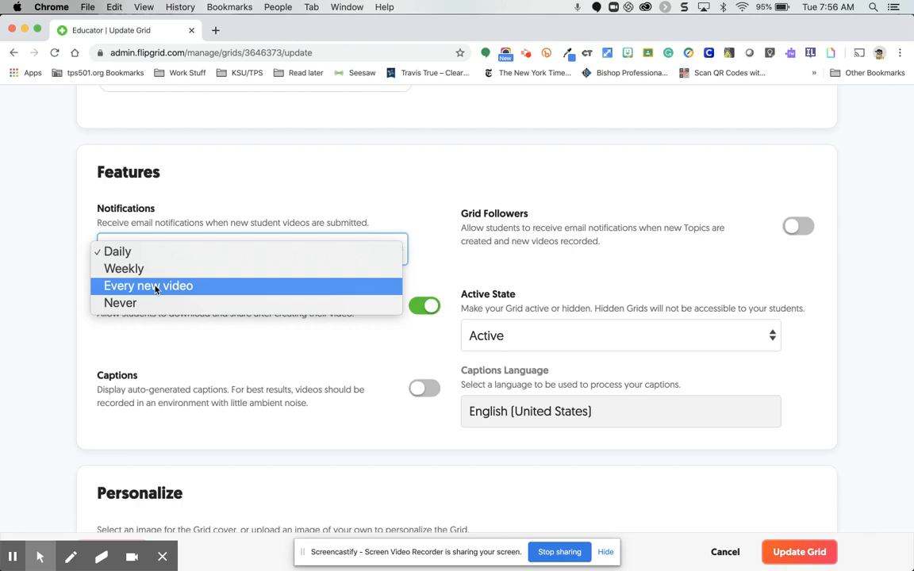
{"action": "left_click", "coordinate": [228, 203]}
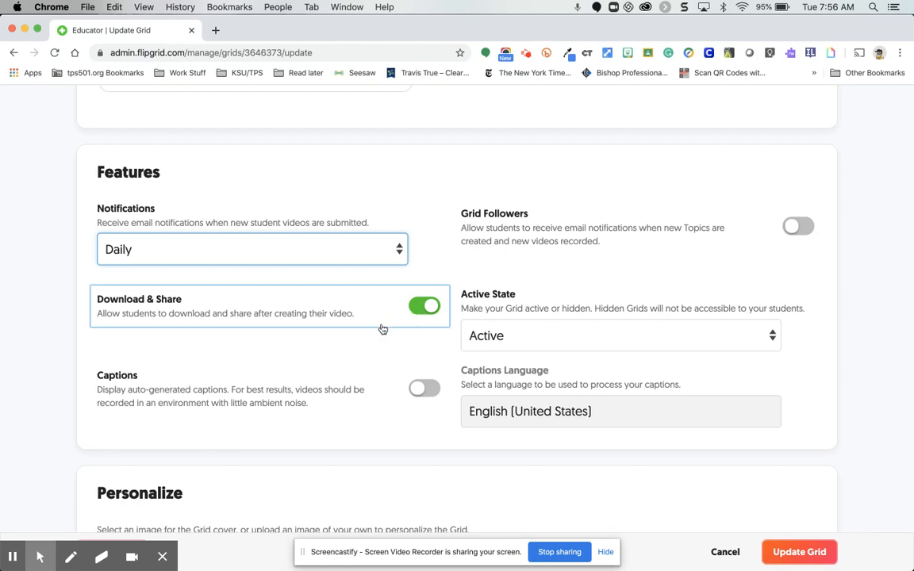
Review the Download & Share, Captions and Grid Followers features, and check the Active State choices, keeping Active.
{"action": "scroll", "coordinate": [333, 345], "scroll_direction": "down", "scroll_amount": 1}
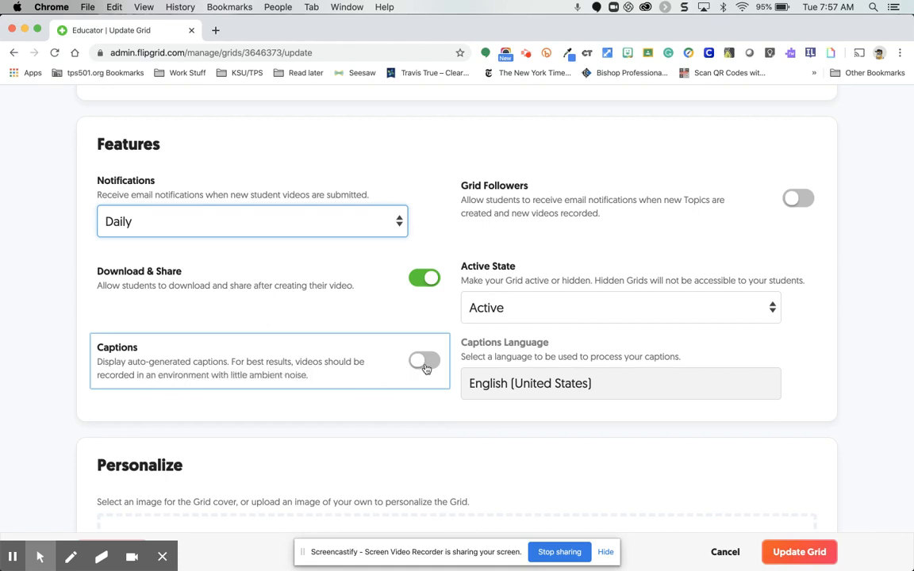
{"action": "scroll", "coordinate": [370, 366], "scroll_direction": "up", "scroll_amount": 2}
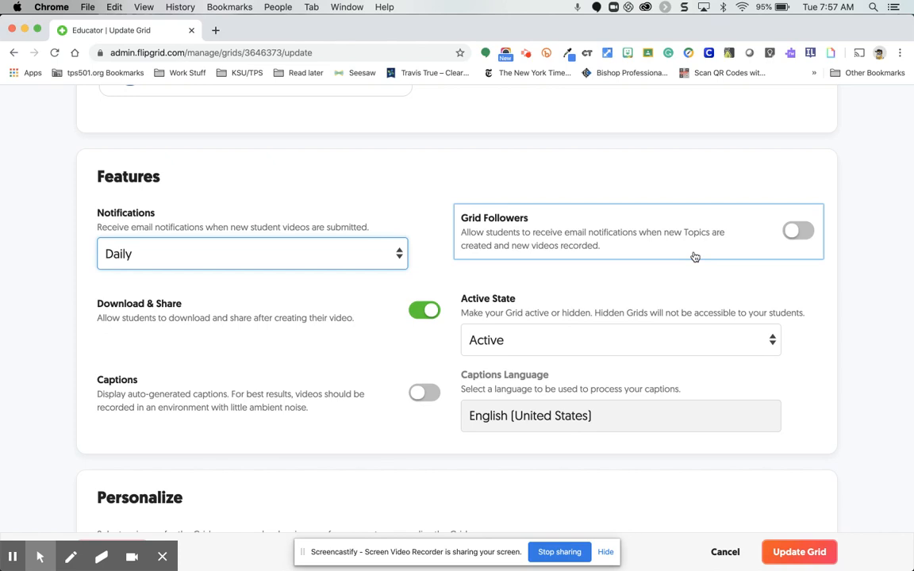
{"action": "scroll", "coordinate": [694, 256], "scroll_direction": "down", "scroll_amount": 1}
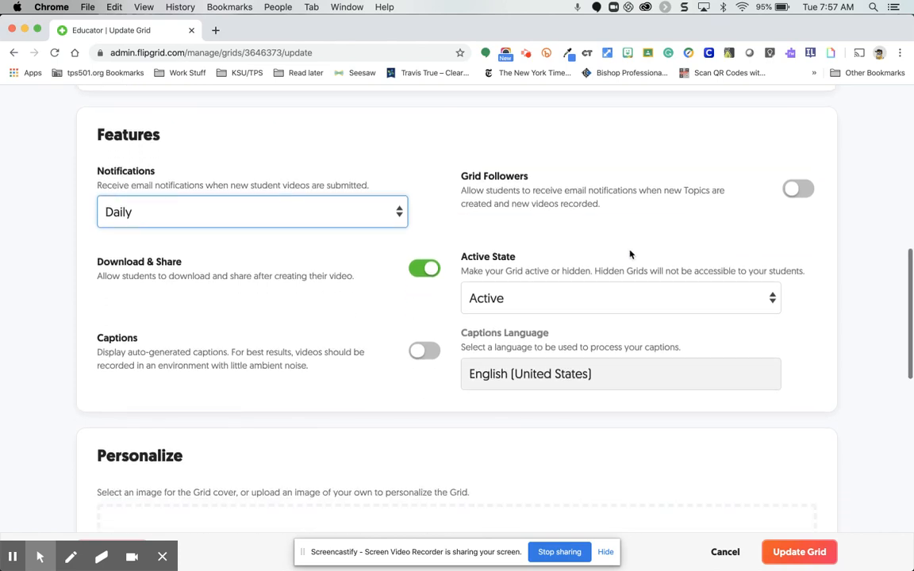
{"action": "left_click", "coordinate": [498, 300]}
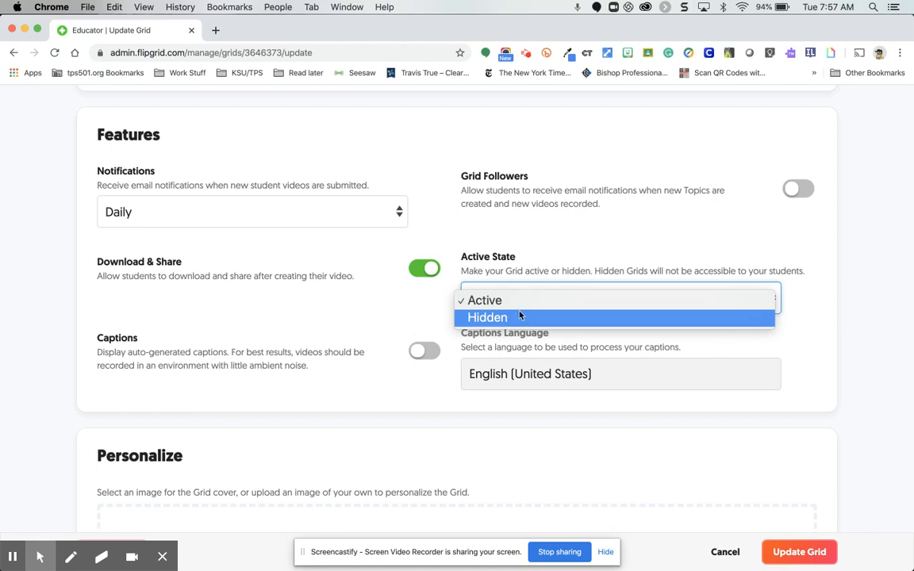
{"action": "left_click", "coordinate": [518, 301]}
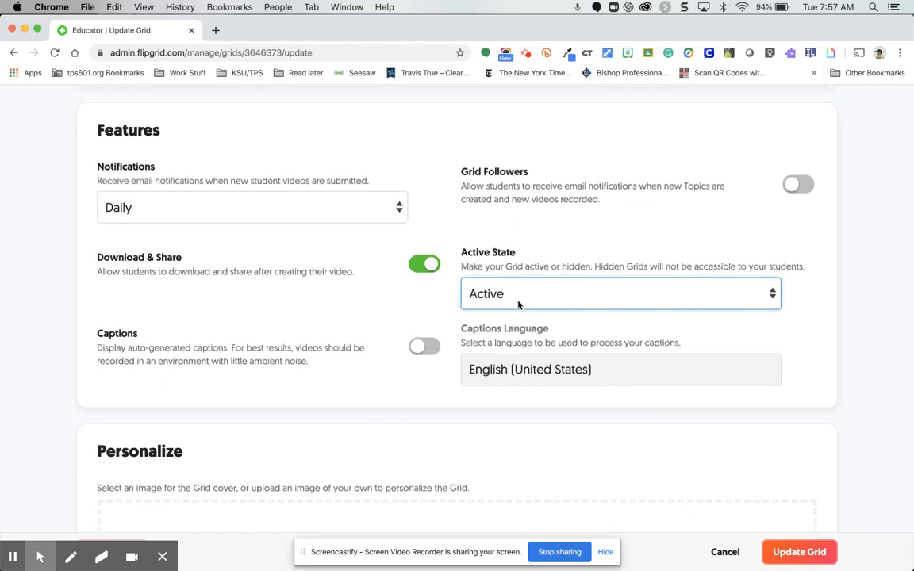
Turn captions on, look through the caption languages while keeping English (United States), and turn captions back off.
{"action": "scroll", "coordinate": [515, 304], "scroll_direction": "down", "scroll_amount": 2}
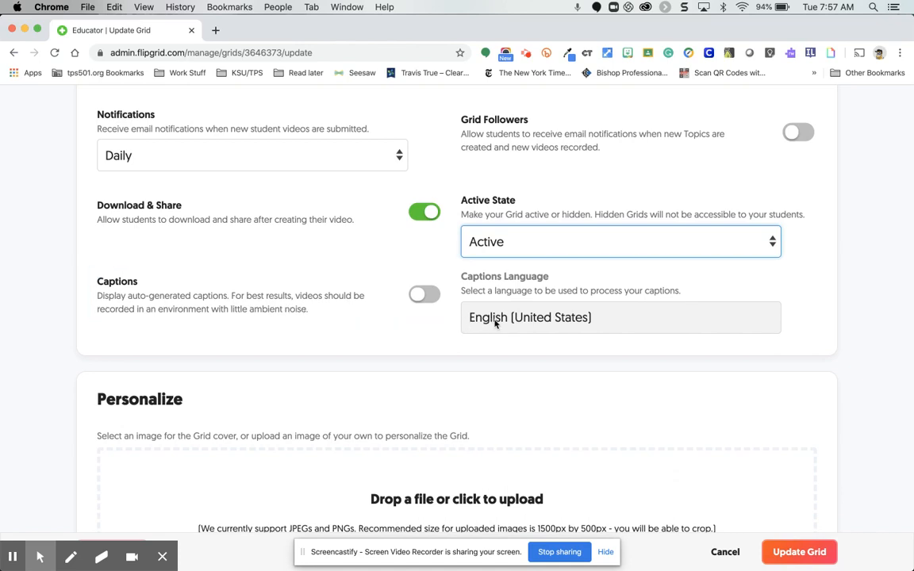
{"action": "left_click", "coordinate": [424, 295]}
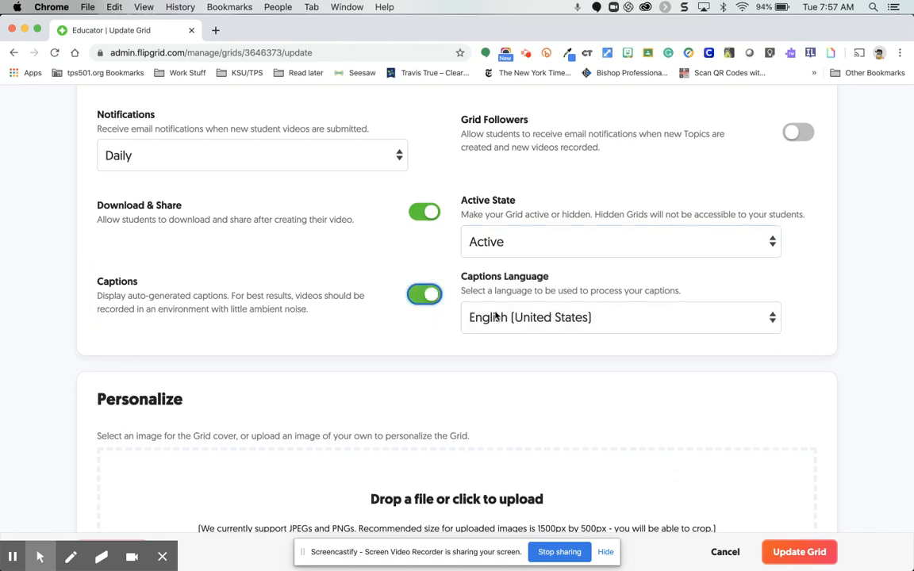
{"action": "left_click", "coordinate": [496, 316]}
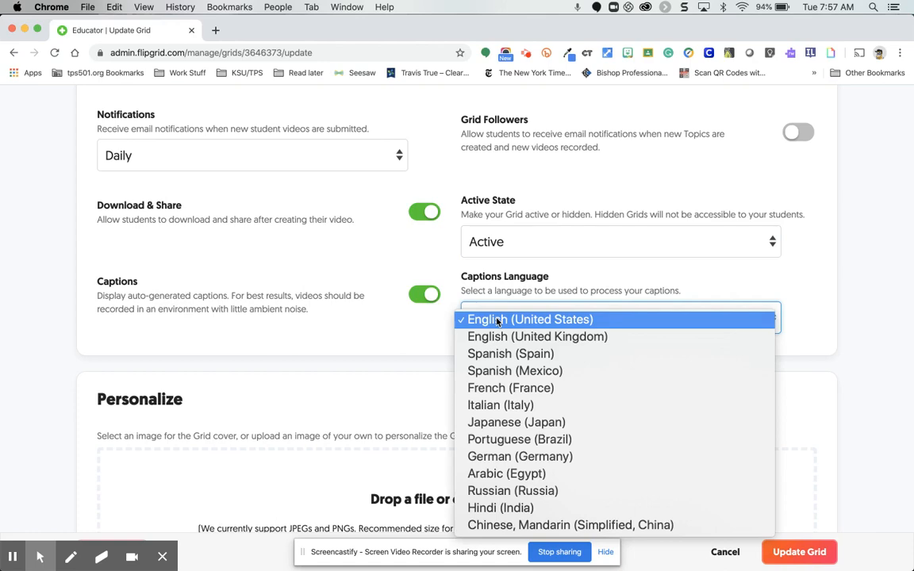
{"action": "left_click", "coordinate": [496, 319]}
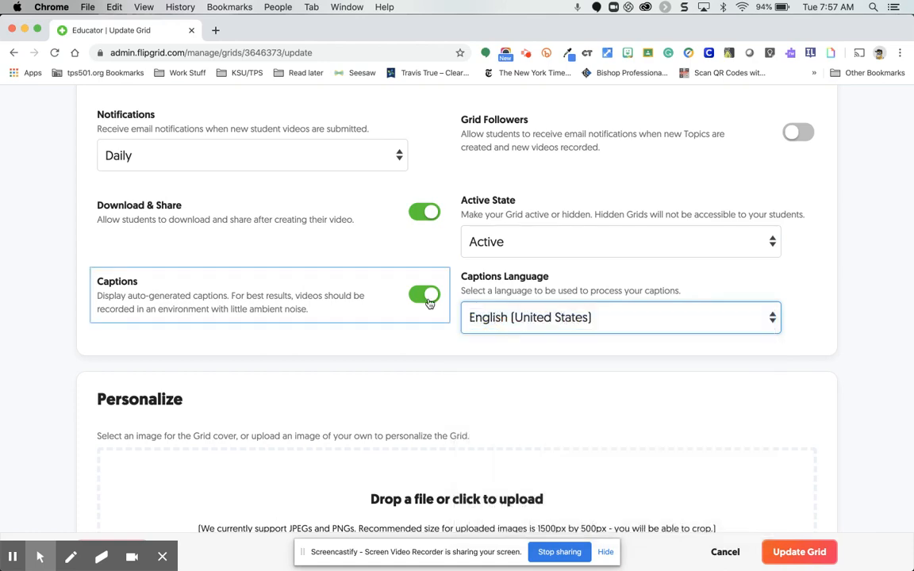
{"action": "left_click", "coordinate": [424, 296]}
Choose the featured image of cartoon schoolchildren as the Grid cover and save the updated Grid.
{"action": "scroll", "coordinate": [428, 303], "scroll_direction": "down", "scroll_amount": 5}
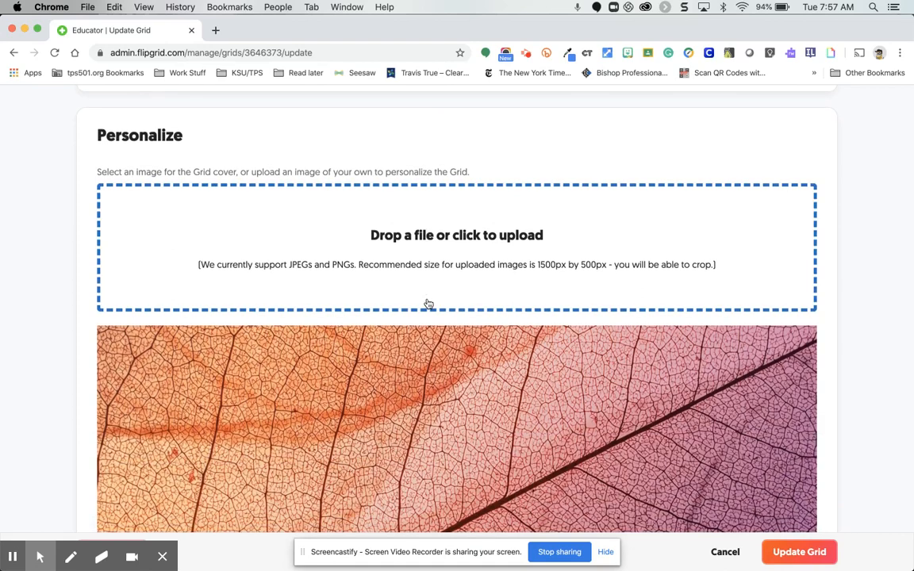
{"action": "scroll", "coordinate": [429, 304], "scroll_direction": "down", "scroll_amount": 1}
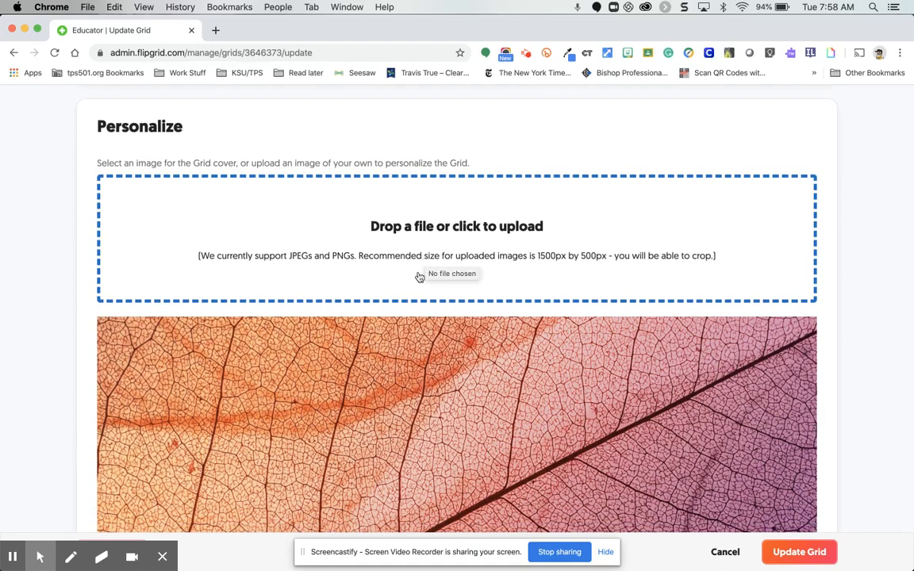
{"action": "scroll", "coordinate": [420, 274], "scroll_direction": "down", "scroll_amount": 3}
{"action": "scroll", "coordinate": [419, 276], "scroll_direction": "down", "scroll_amount": 2}
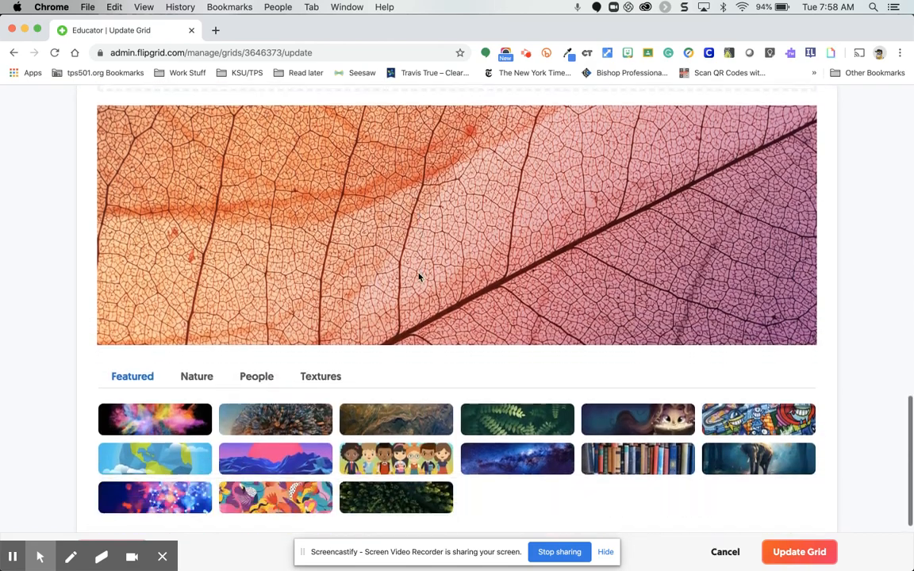
{"action": "scroll", "coordinate": [424, 215], "scroll_direction": "down", "scroll_amount": 1}
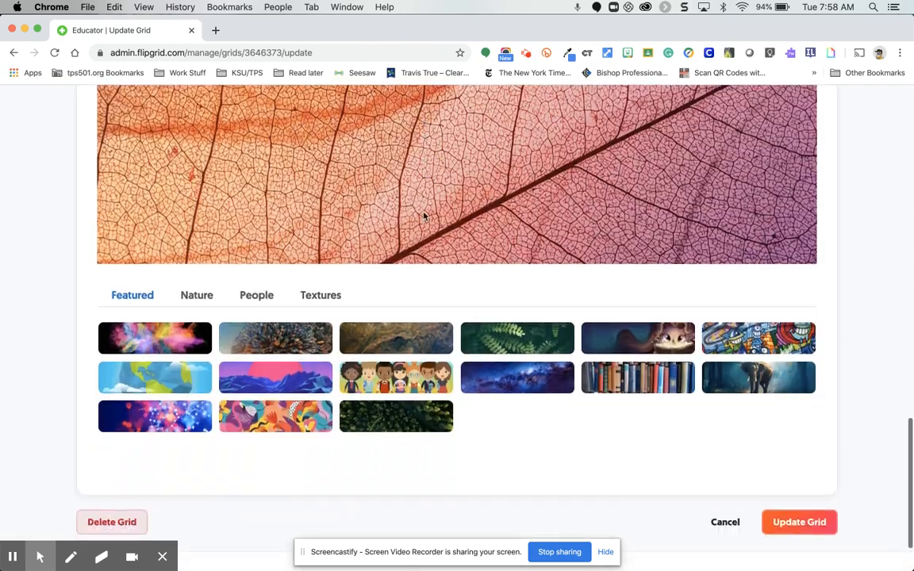
{"action": "left_click", "coordinate": [389, 373]}
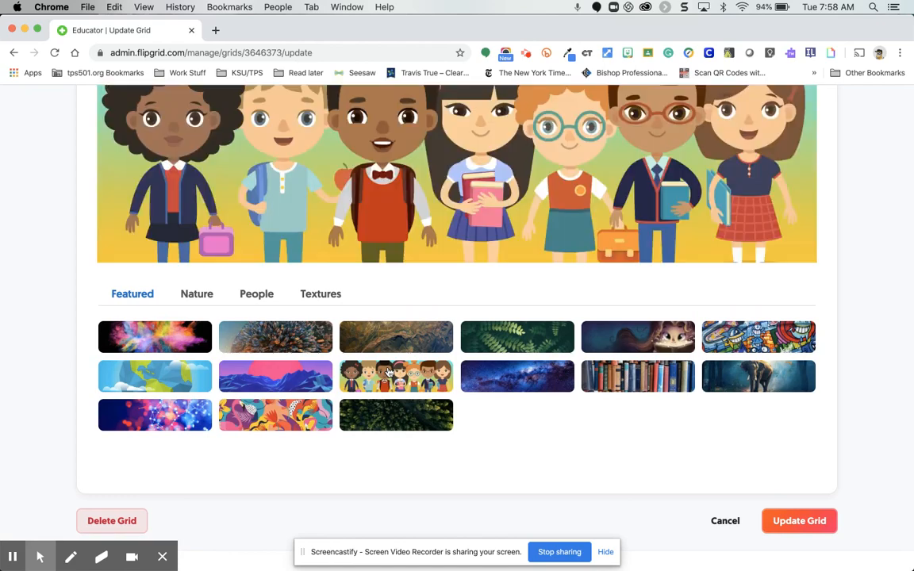
{"action": "scroll", "coordinate": [389, 373], "scroll_direction": "down", "scroll_amount": 2}
{"action": "scroll", "coordinate": [388, 373], "scroll_direction": "up", "scroll_amount": 5}
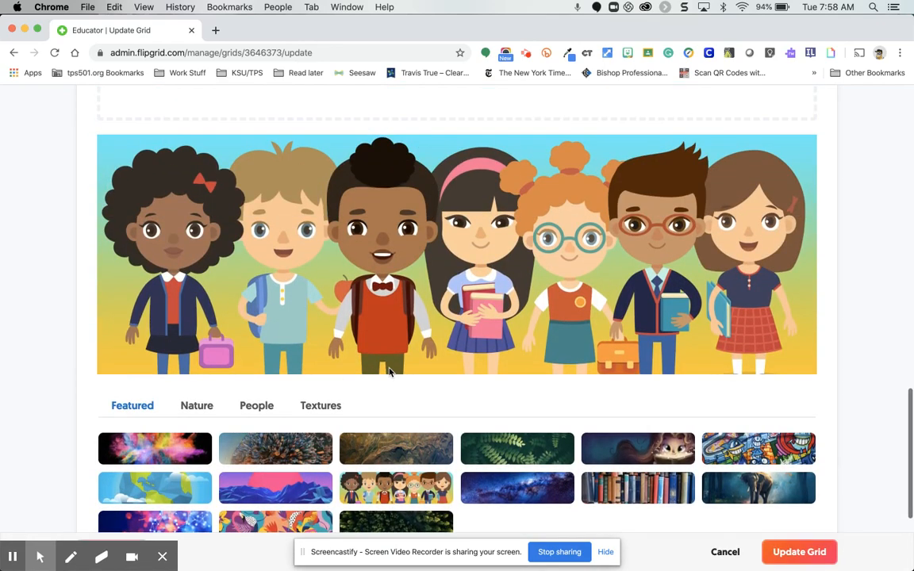
{"action": "scroll", "coordinate": [389, 372], "scroll_direction": "down", "scroll_amount": 3}
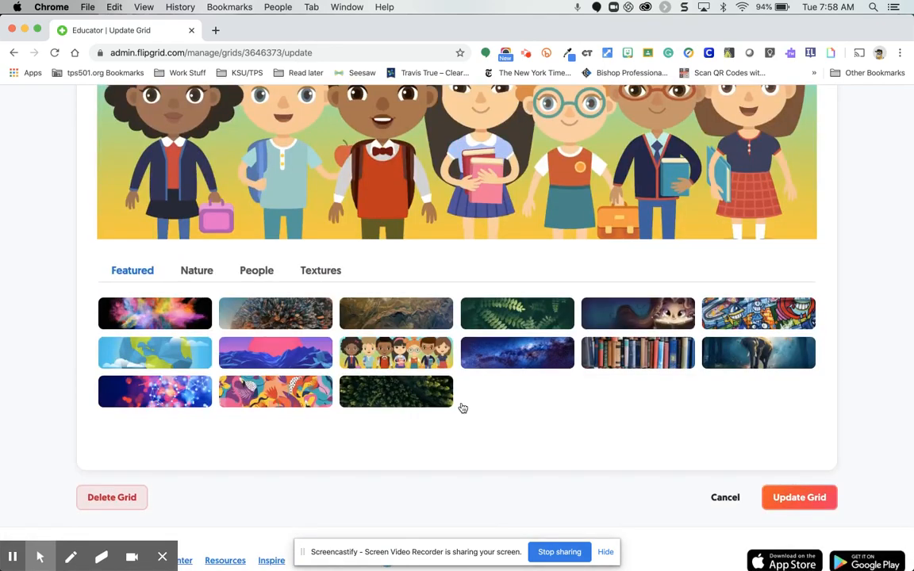
{"action": "scroll", "coordinate": [502, 428], "scroll_direction": "down", "scroll_amount": 1}
{"action": "scroll", "coordinate": [502, 429], "scroll_direction": "down", "scroll_amount": 1}
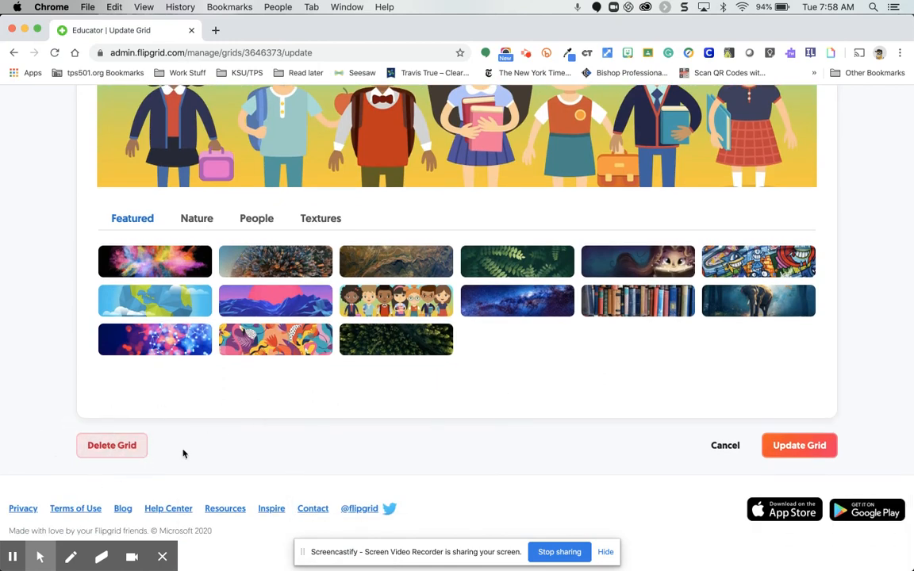
{"action": "scroll", "coordinate": [295, 433], "scroll_direction": "down", "scroll_amount": 1}
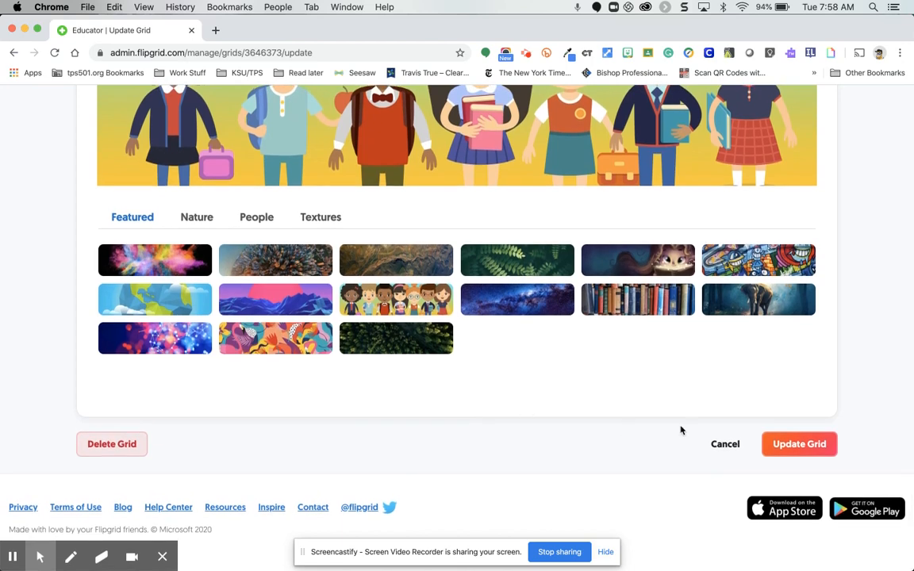
{"action": "left_click", "coordinate": [797, 446]}
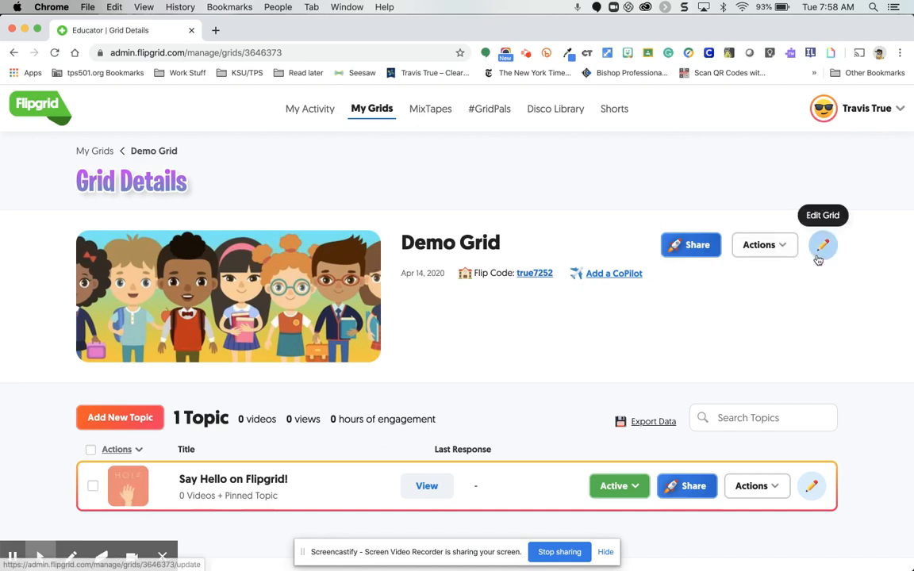
Look through the available actions and the sharing options for Demo Grid, closing each without making changes.
{"action": "left_click", "coordinate": [775, 251]}
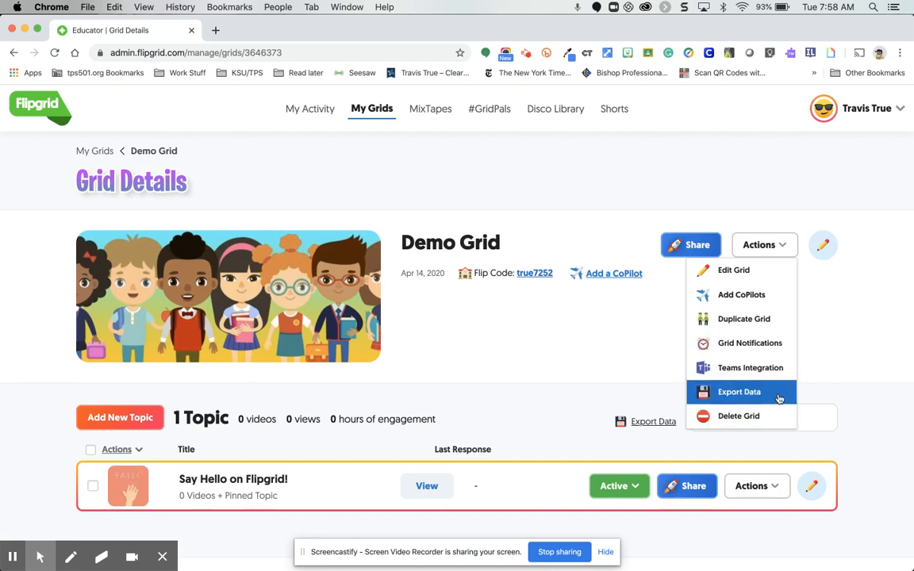
{"action": "left_click", "coordinate": [653, 339]}
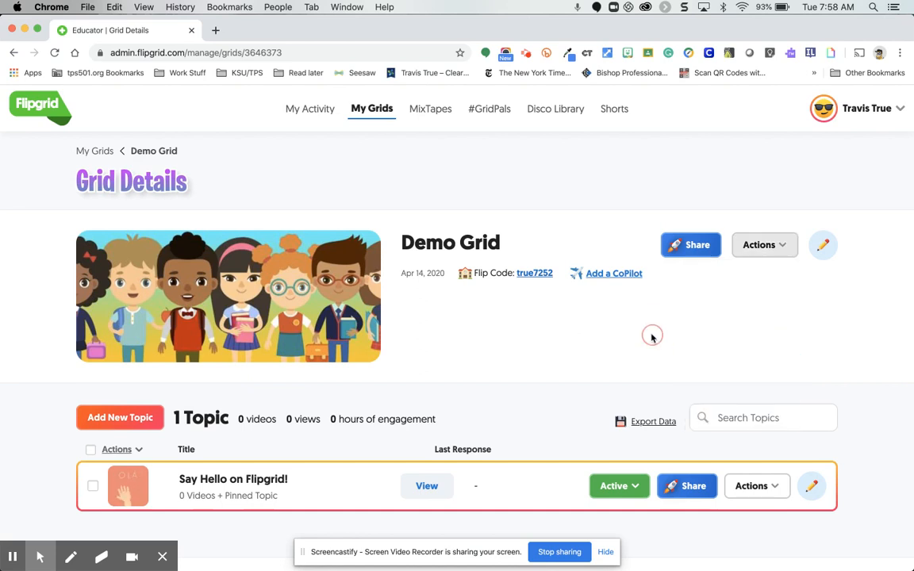
{"action": "left_click", "coordinate": [697, 246]}
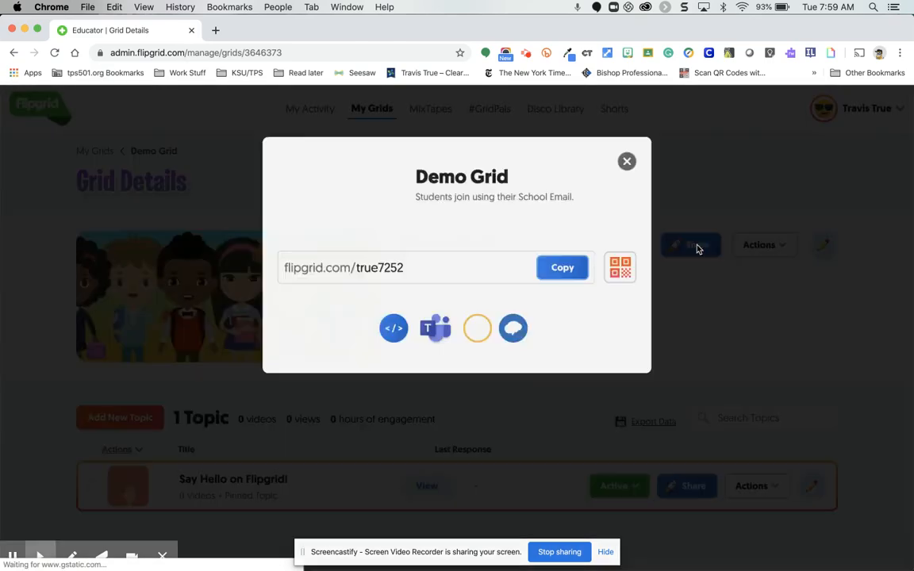
{"action": "left_click", "coordinate": [629, 160]}
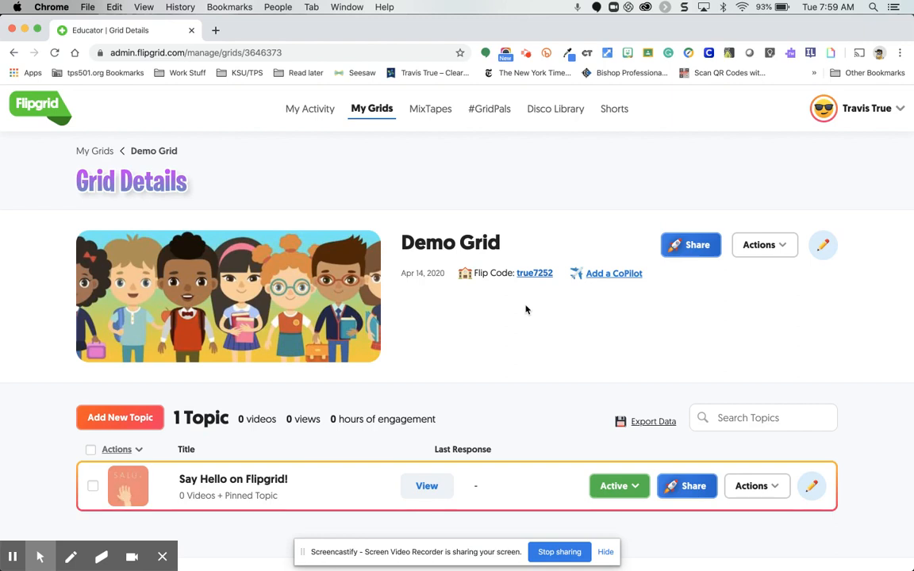
Open the "Say Hello on Flipgrid!" topic in Demo Grid and review its details and responses area.
{"action": "scroll", "coordinate": [525, 310], "scroll_direction": "down", "scroll_amount": 3}
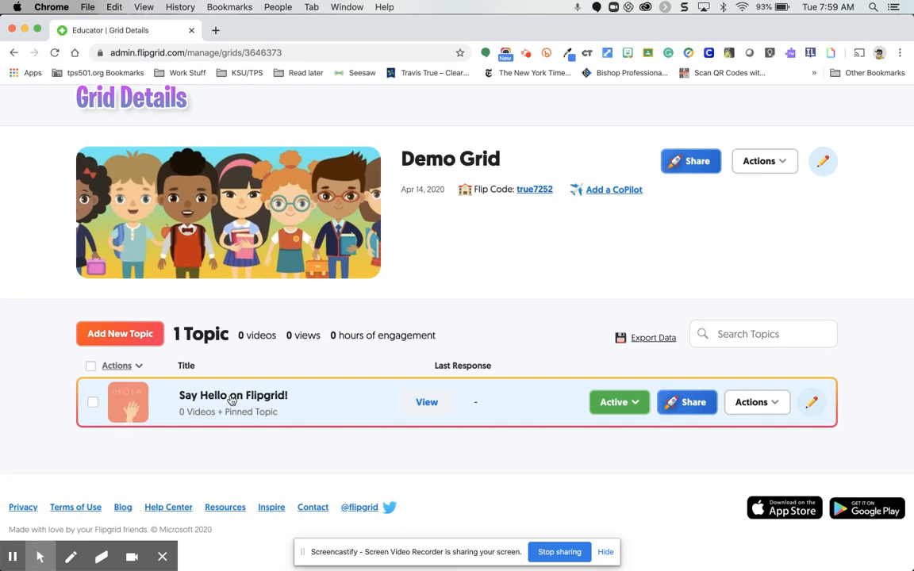
{"action": "left_click", "coordinate": [231, 397]}
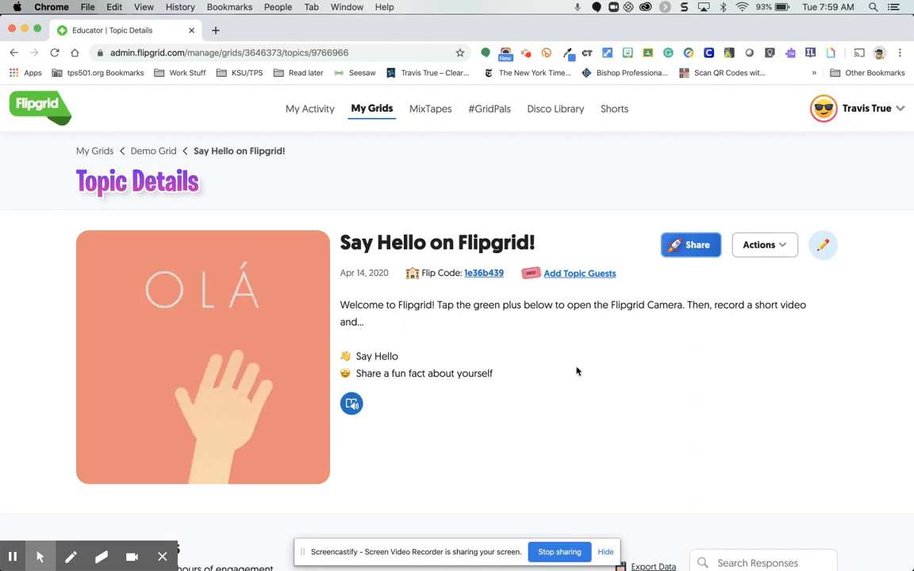
{"action": "scroll", "coordinate": [577, 371], "scroll_direction": "down", "scroll_amount": 1}
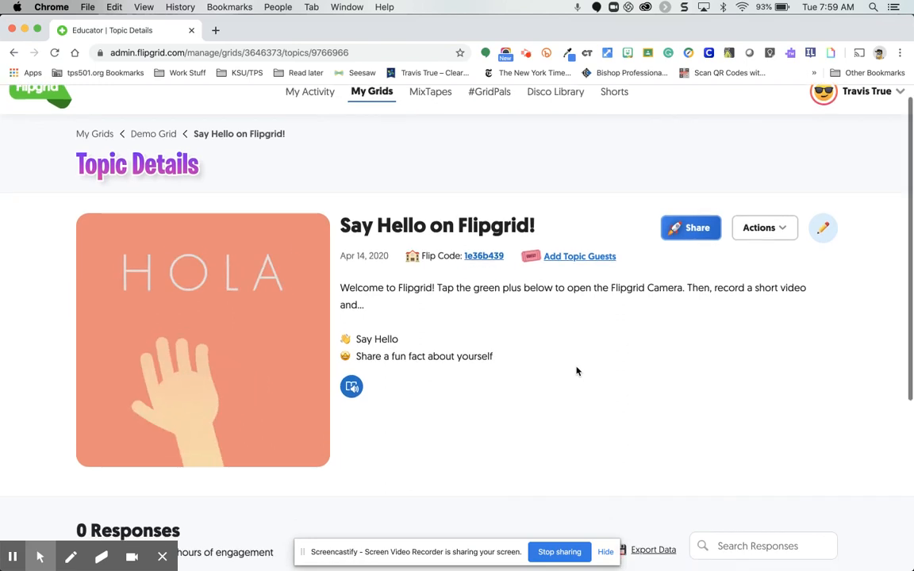
{"action": "scroll", "coordinate": [576, 371], "scroll_direction": "down", "scroll_amount": 3}
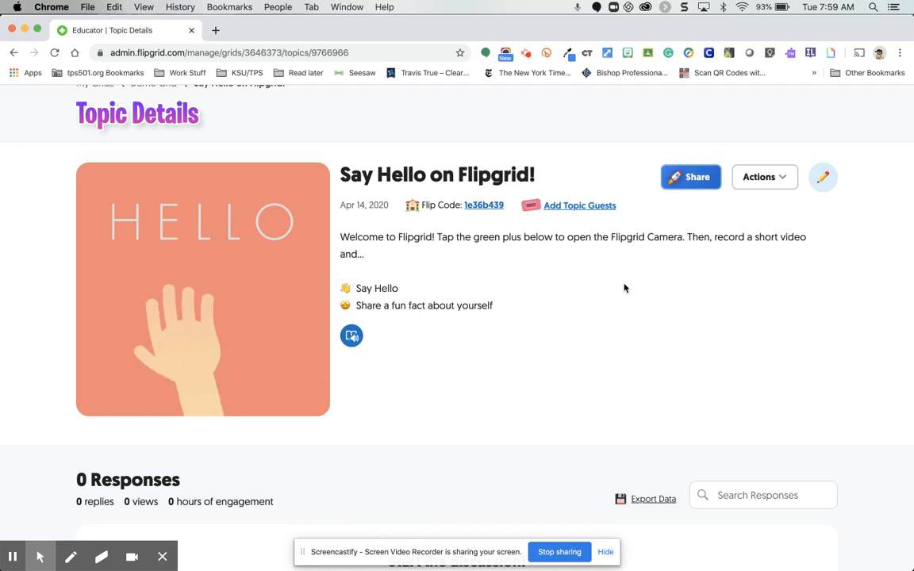
{"action": "scroll", "coordinate": [625, 288], "scroll_direction": "down", "scroll_amount": 1}
{"action": "scroll", "coordinate": [624, 288], "scroll_direction": "down", "scroll_amount": 2}
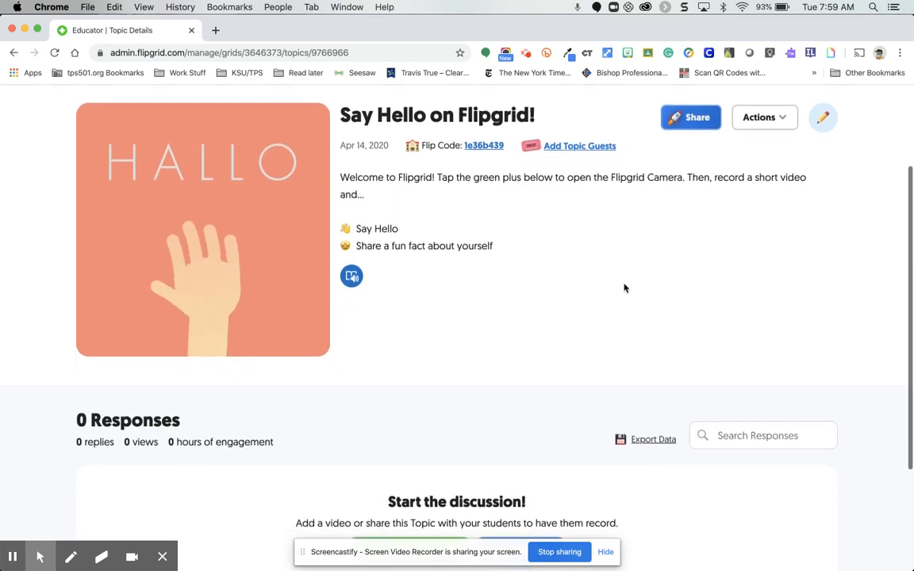
Open the "Say Hello on Flipgrid!" prompt in Immersive Reader and hide the screen-sharing notice.
{"action": "scroll", "coordinate": [624, 288], "scroll_direction": "up", "scroll_amount": 2}
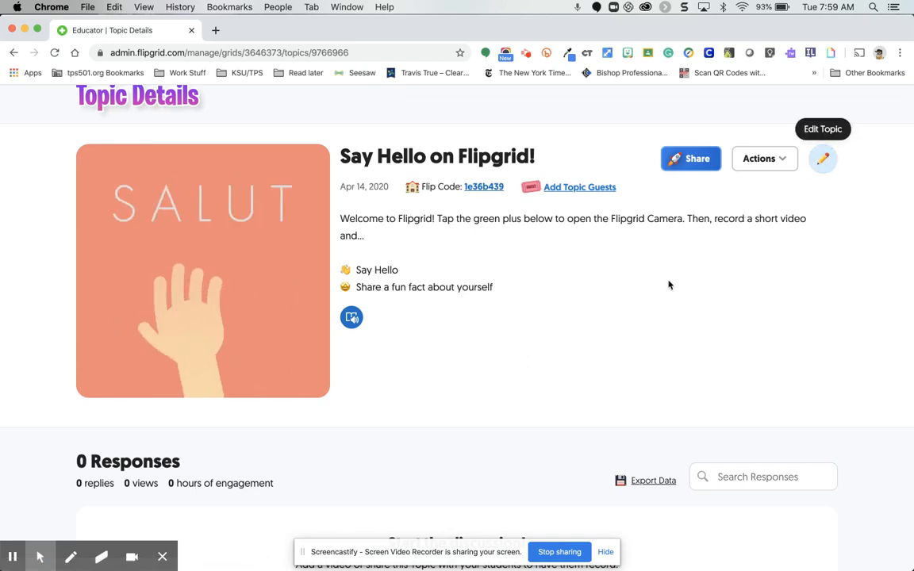
{"action": "scroll", "coordinate": [666, 285], "scroll_direction": "down", "scroll_amount": 4}
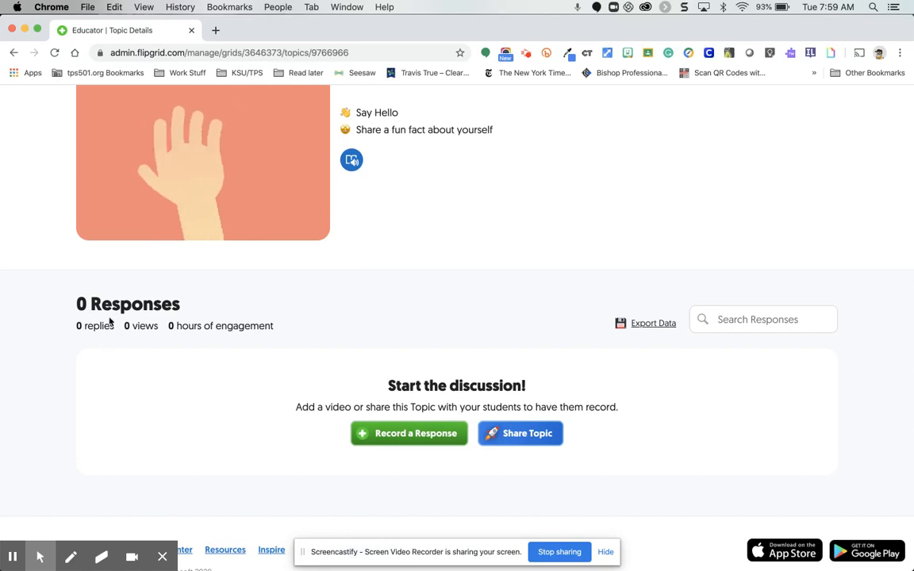
{"action": "scroll", "coordinate": [122, 421], "scroll_direction": "down", "scroll_amount": 1}
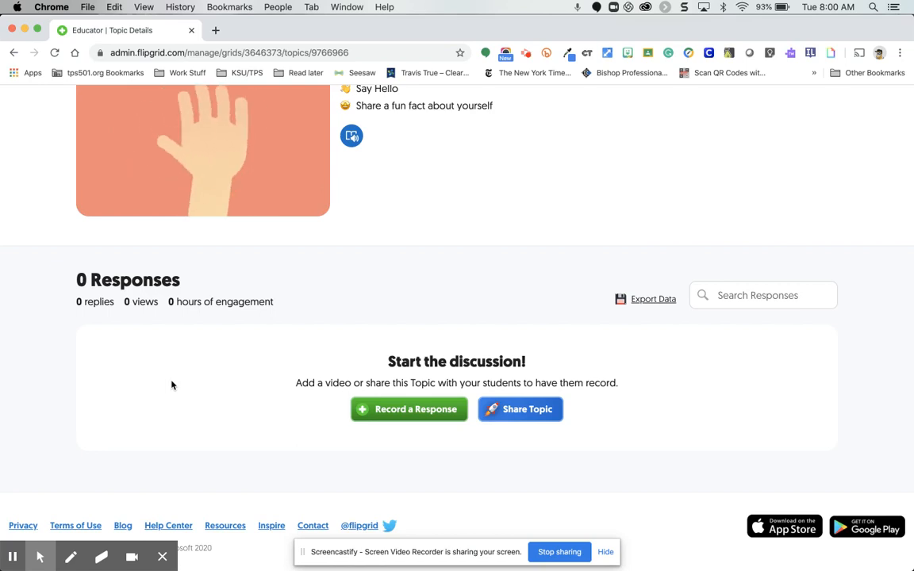
{"action": "scroll", "coordinate": [519, 423], "scroll_direction": "up", "scroll_amount": 2}
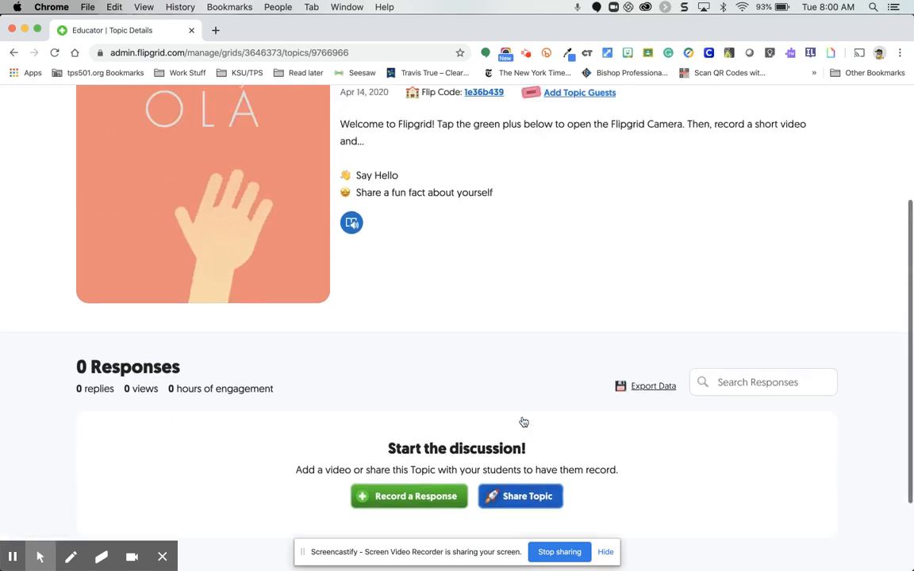
{"action": "scroll", "coordinate": [523, 422], "scroll_direction": "up", "scroll_amount": 3}
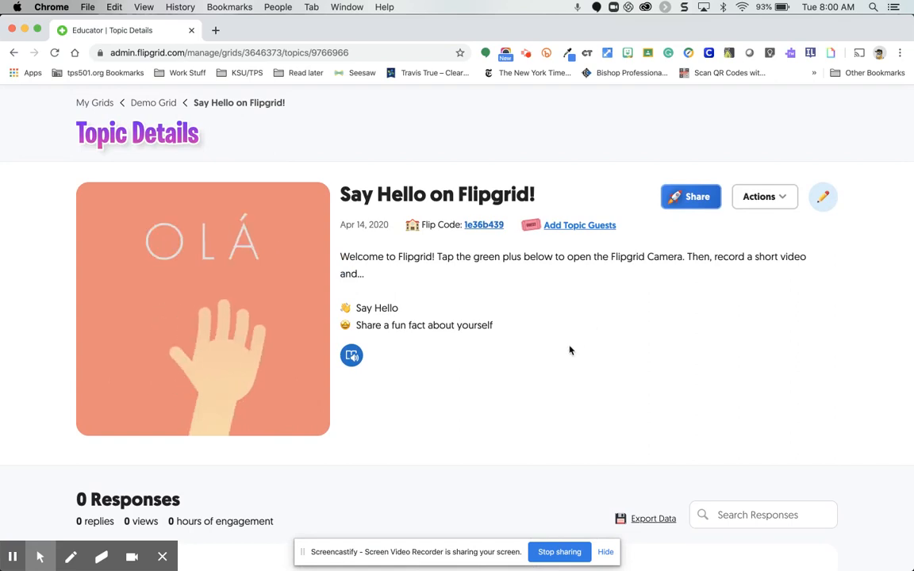
{"action": "left_click", "coordinate": [353, 358]}
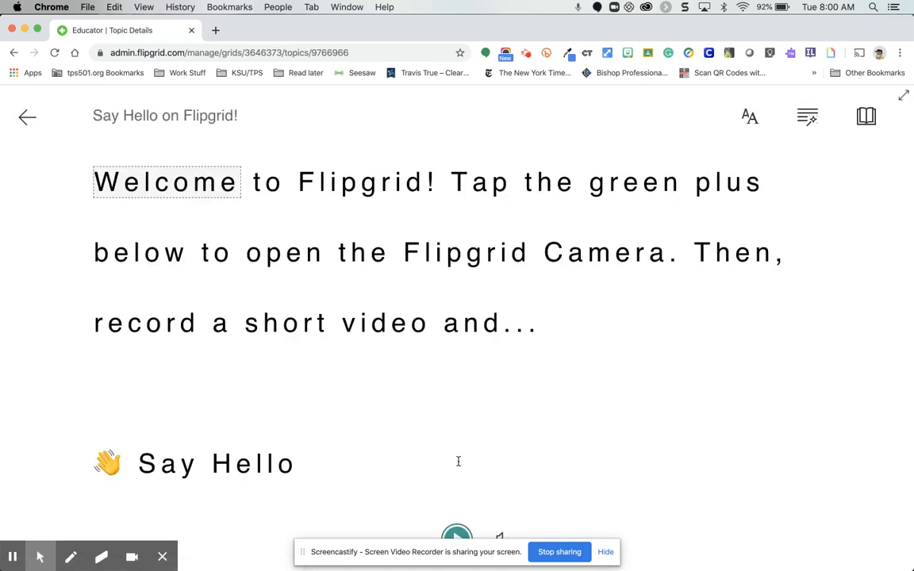
{"action": "scroll", "coordinate": [457, 461], "scroll_direction": "down", "scroll_amount": 2}
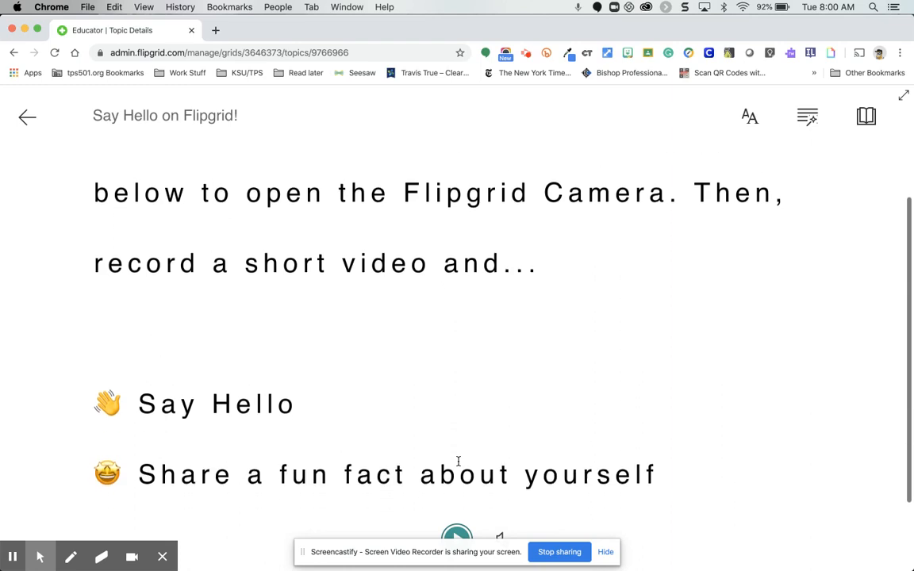
{"action": "left_click", "coordinate": [605, 553]}
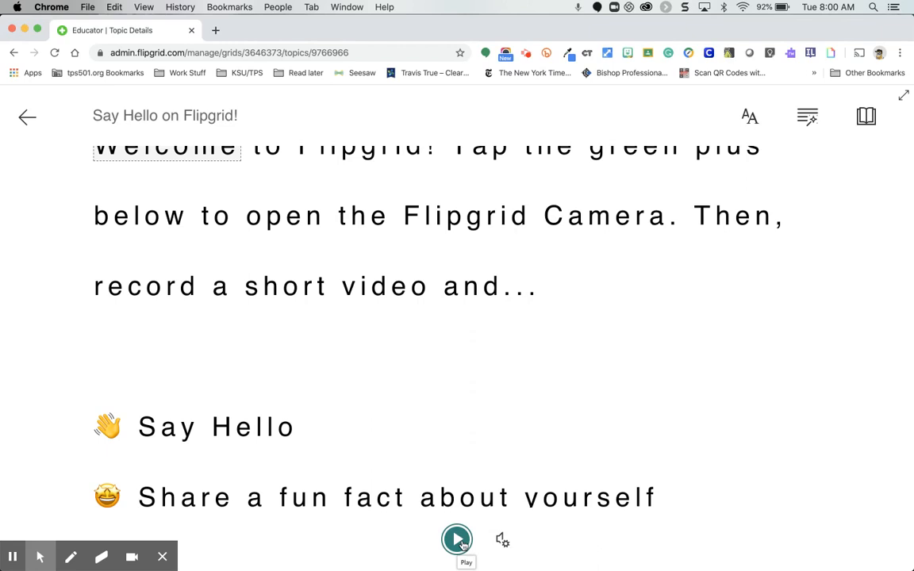
Have Immersive Reader read the whole prompt aloud, and exit back to the topic details.
{"action": "scroll", "coordinate": [465, 509], "scroll_direction": "up", "scroll_amount": 1}
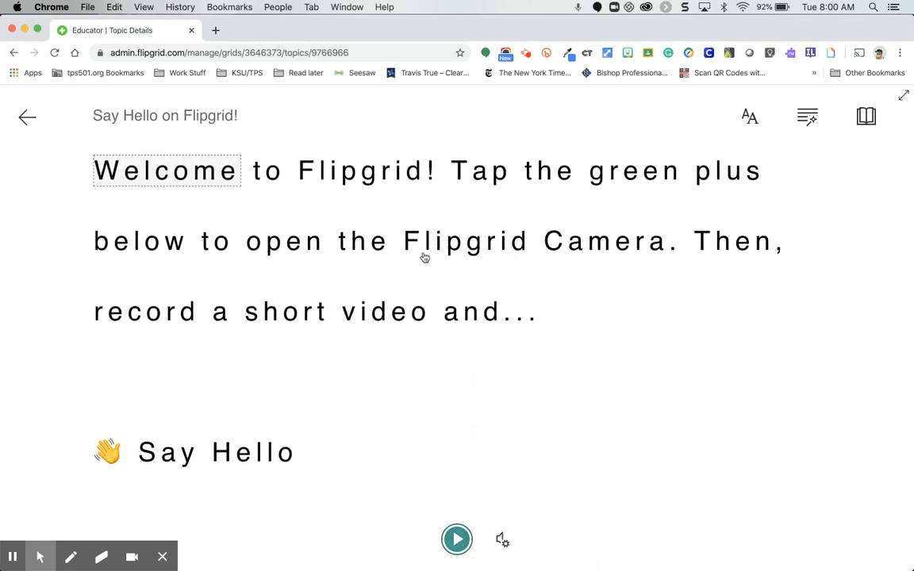
{"action": "scroll", "coordinate": [383, 346], "scroll_direction": "down", "scroll_amount": 2}
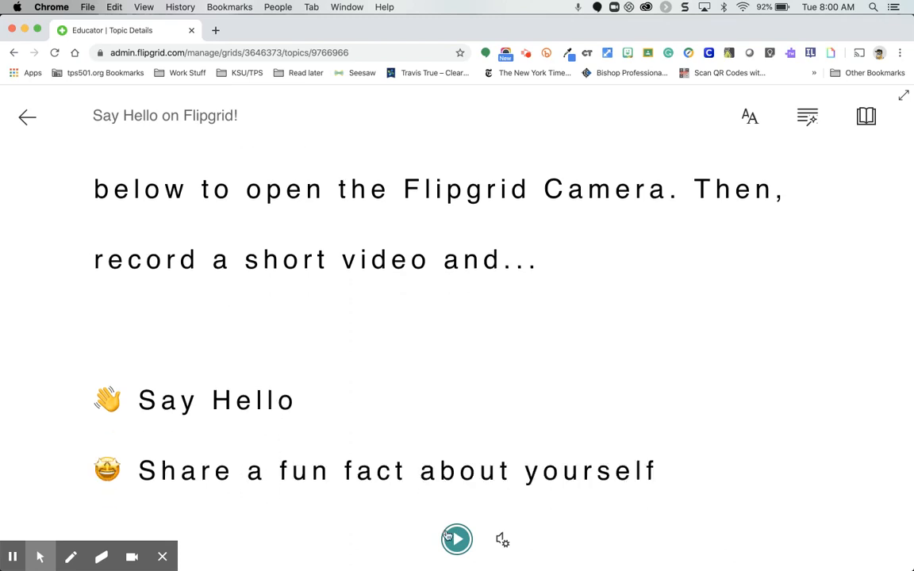
{"action": "scroll", "coordinate": [426, 455], "scroll_direction": "up", "scroll_amount": 2}
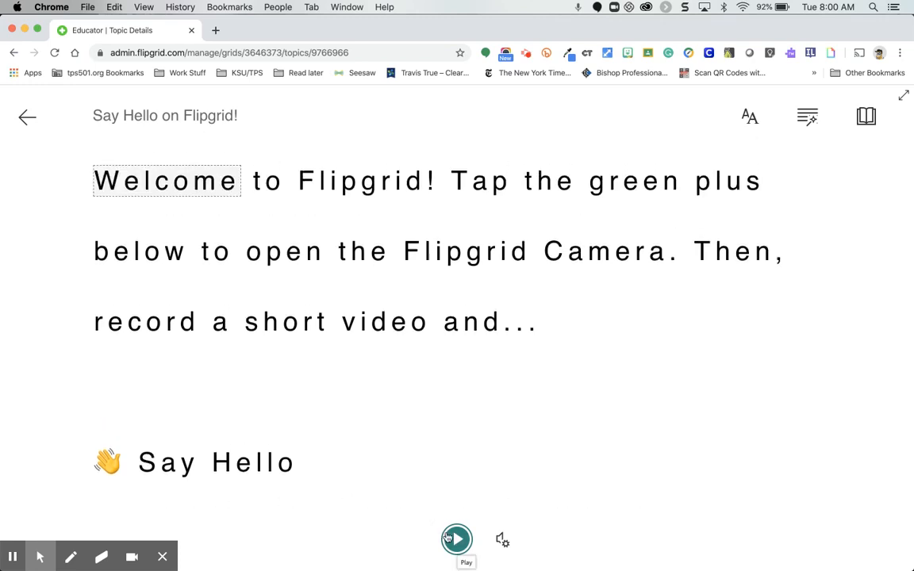
{"action": "left_click", "coordinate": [446, 539]}
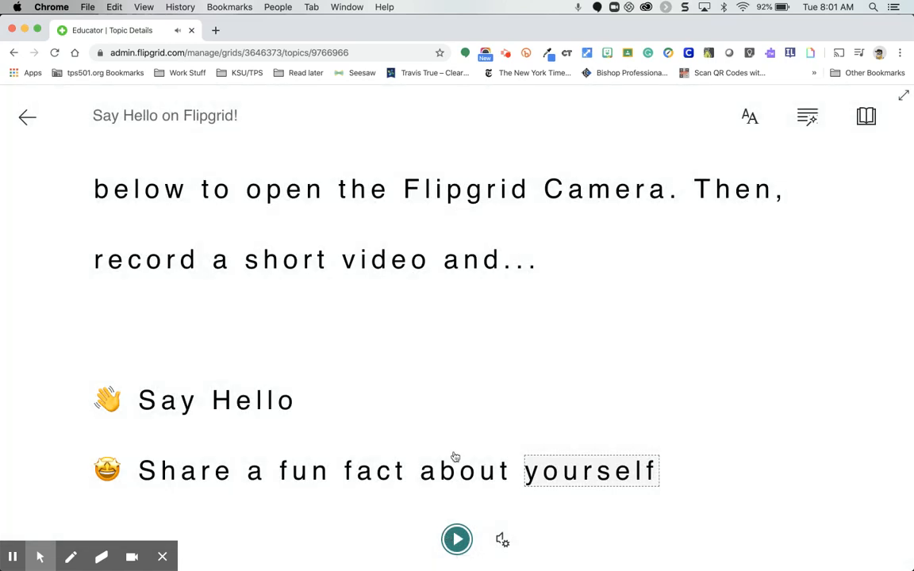
{"action": "scroll", "coordinate": [378, 326], "scroll_direction": "up", "scroll_amount": 2}
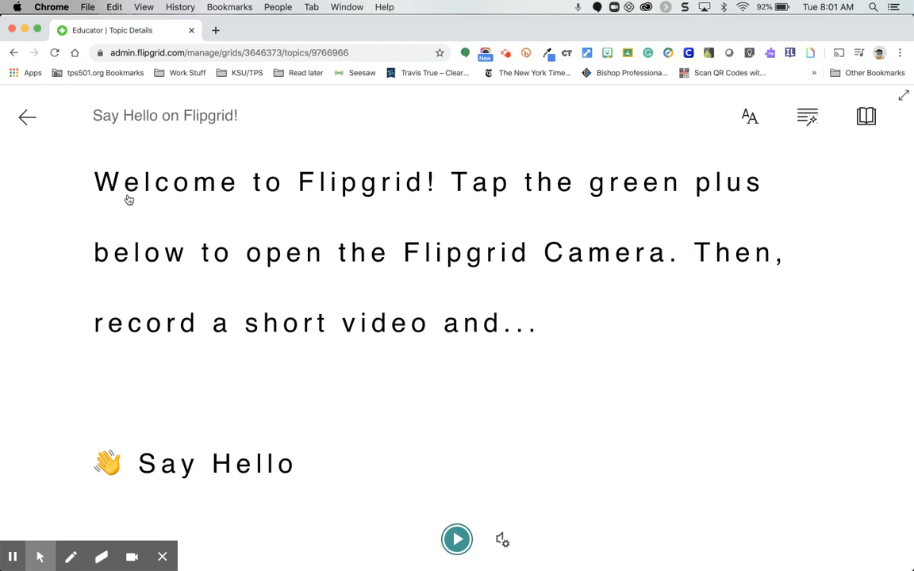
{"action": "left_click", "coordinate": [27, 119]}
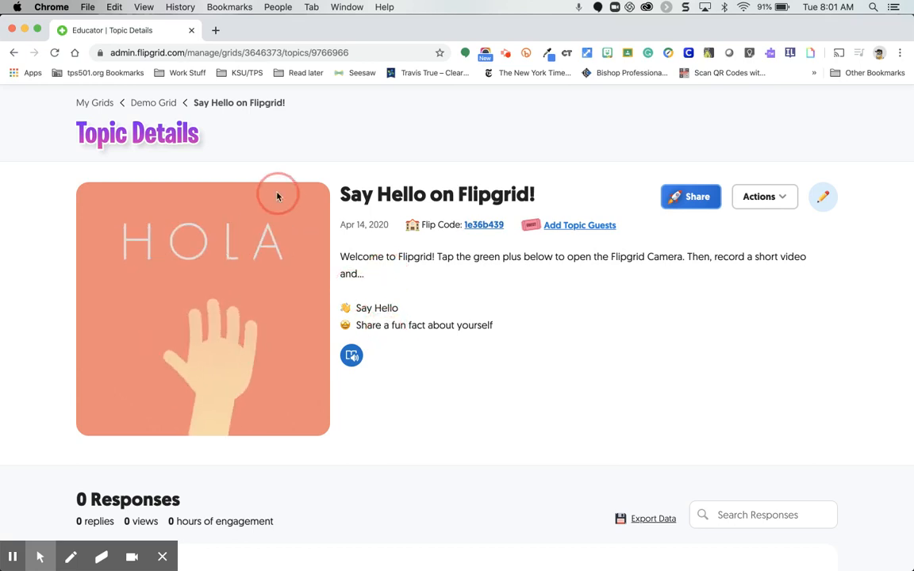
Return to Demo Grid and start a new topic titled "Demo Topic".
{"action": "left_click", "coordinate": [153, 102]}
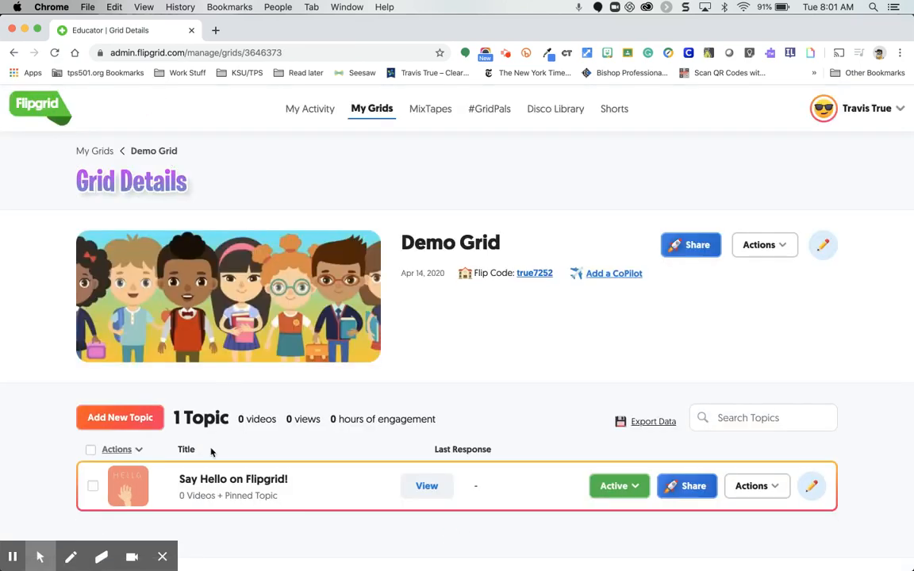
{"action": "scroll", "coordinate": [211, 452], "scroll_direction": "down", "scroll_amount": 1}
{"action": "scroll", "coordinate": [211, 452], "scroll_direction": "down", "scroll_amount": 1}
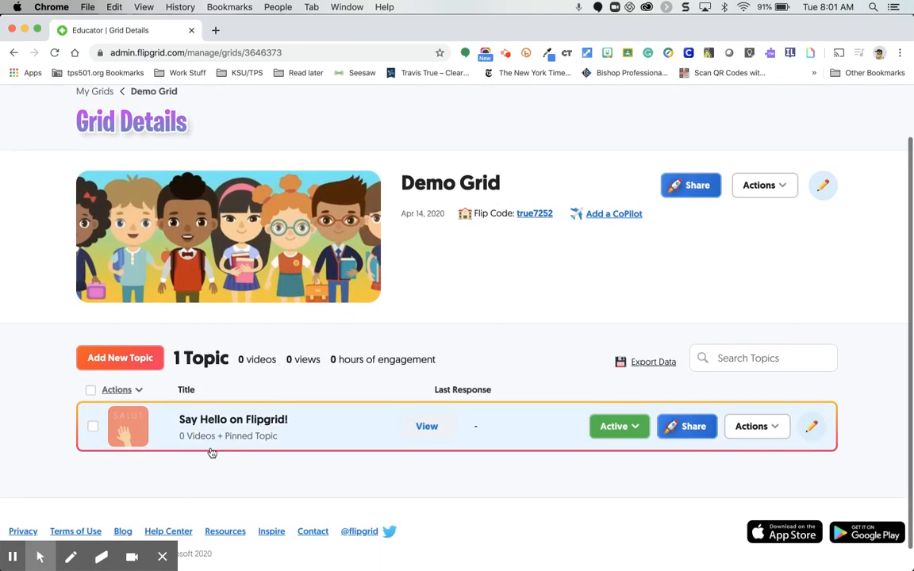
{"action": "left_click", "coordinate": [130, 361]}
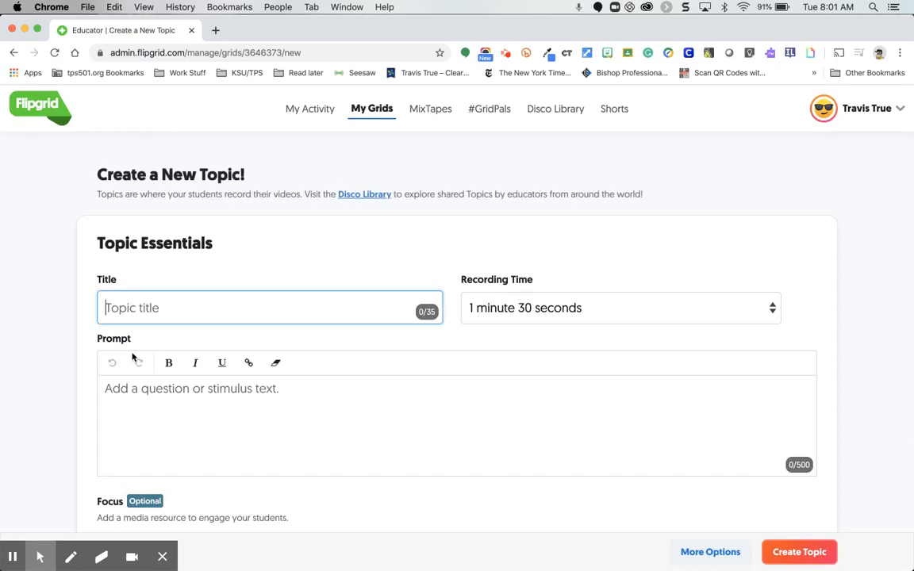
{"action": "scroll", "coordinate": [162, 307], "scroll_direction": "down", "scroll_amount": 3}
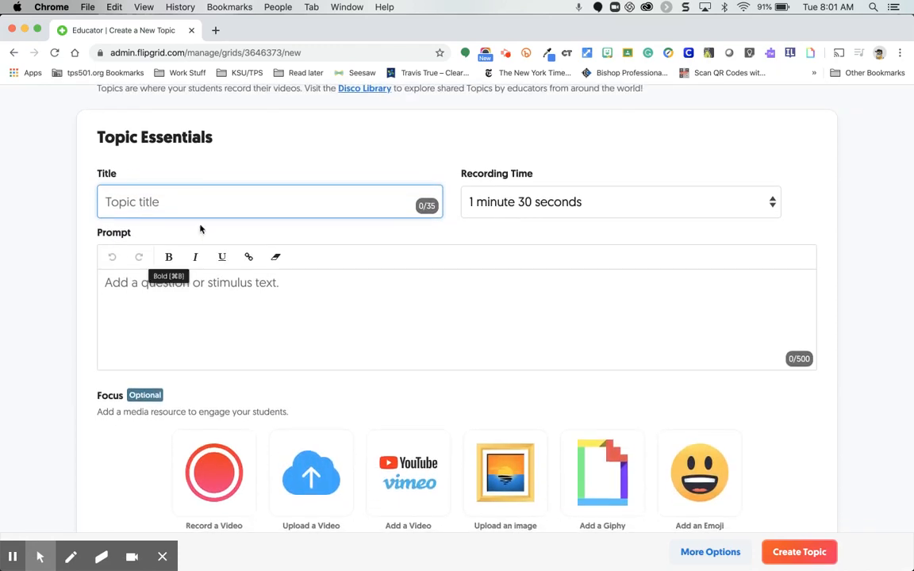
{"action": "type", "text": "D"}
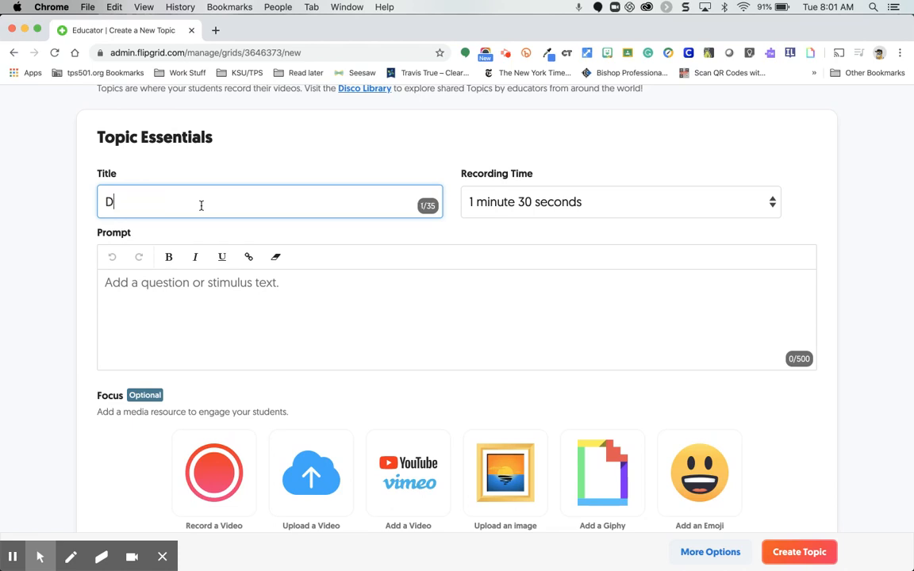
{"action": "type", "text": "emo Topic"}
{"action": "left_click", "coordinate": [404, 227]}
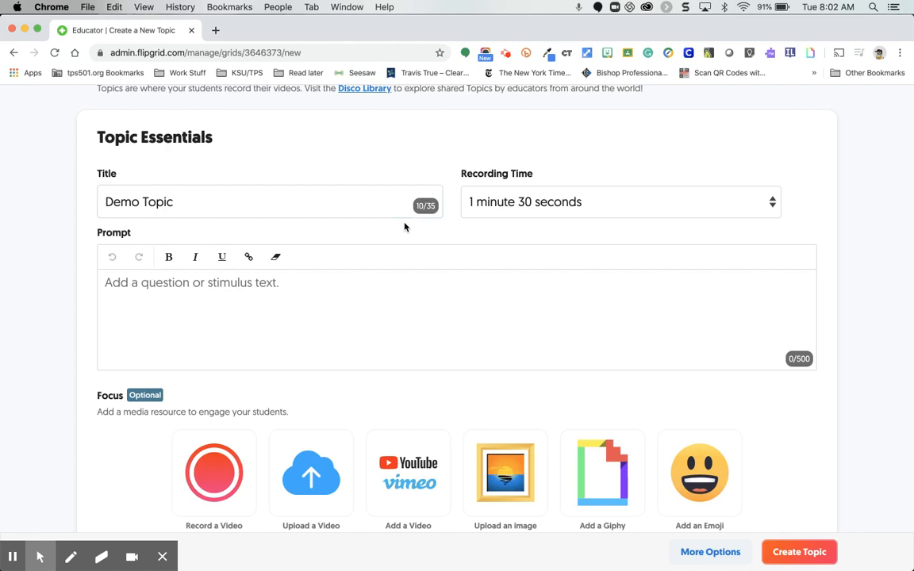
Look through the recording time choices for the new topic, keeping 1 minute 30 seconds.
{"action": "left_click", "coordinate": [494, 216]}
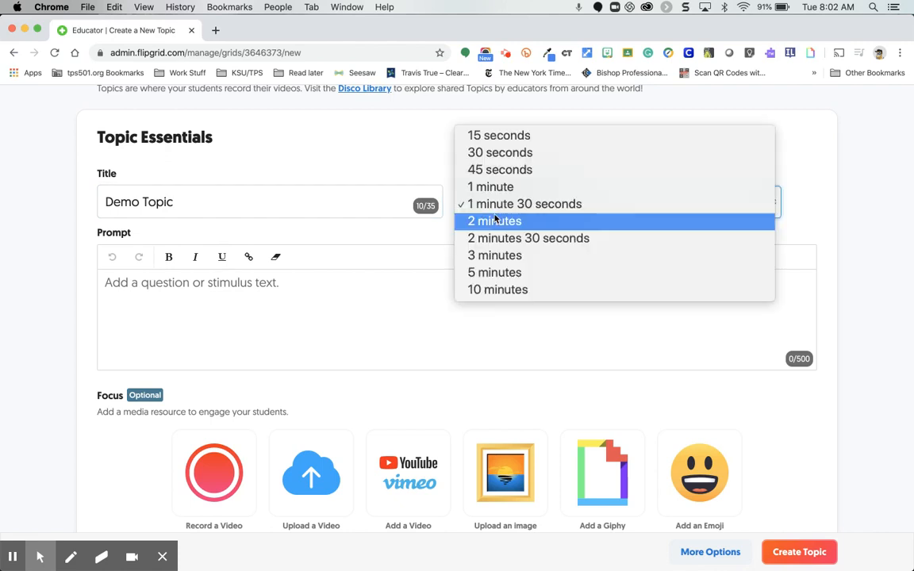
{"action": "left_click", "coordinate": [594, 207]}
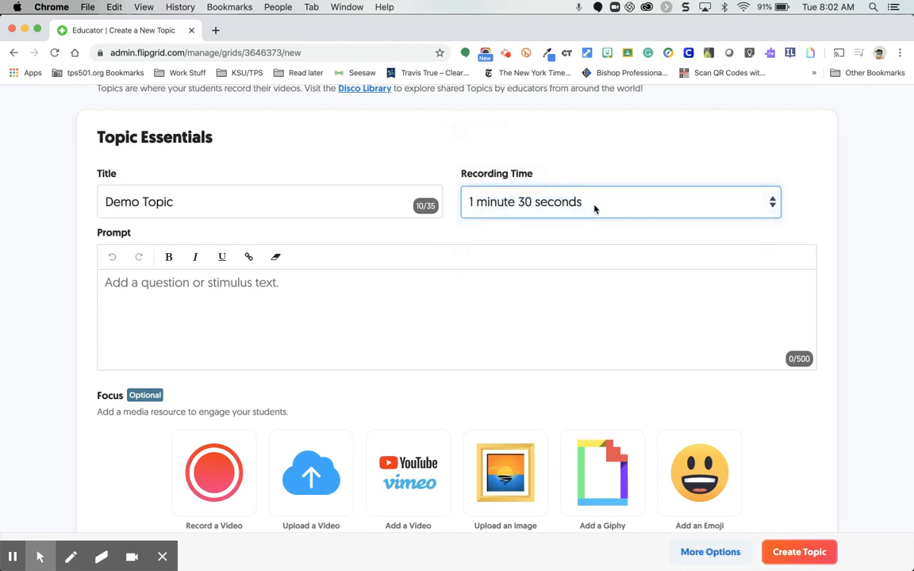
{"action": "left_click", "coordinate": [594, 209]}
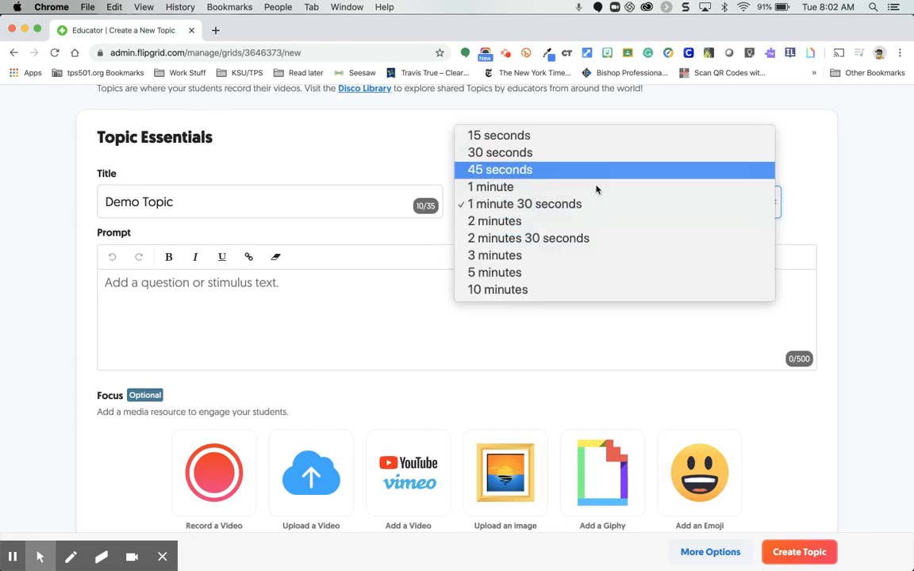
{"action": "left_click", "coordinate": [592, 209]}
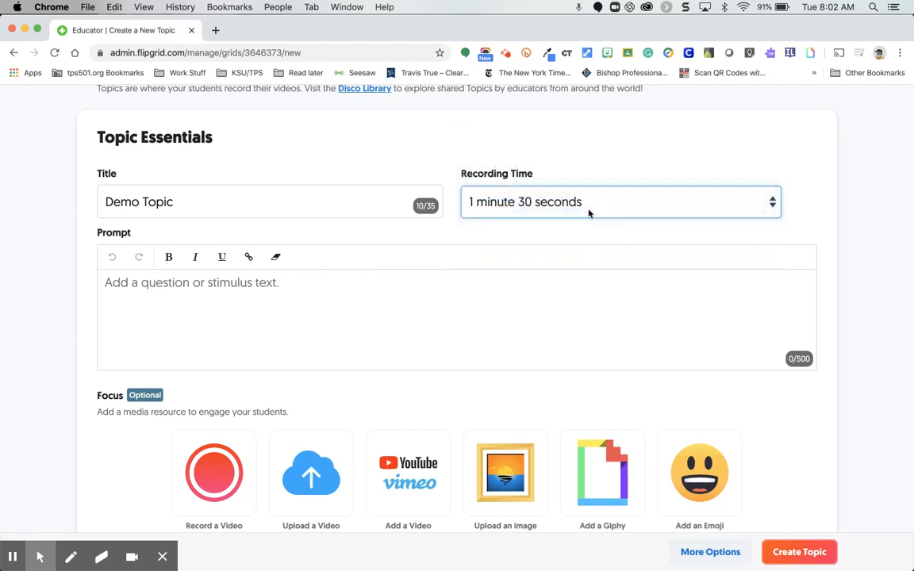
Enter "How are you today?" as the topic's prompt.
{"action": "left_click", "coordinate": [465, 275]}
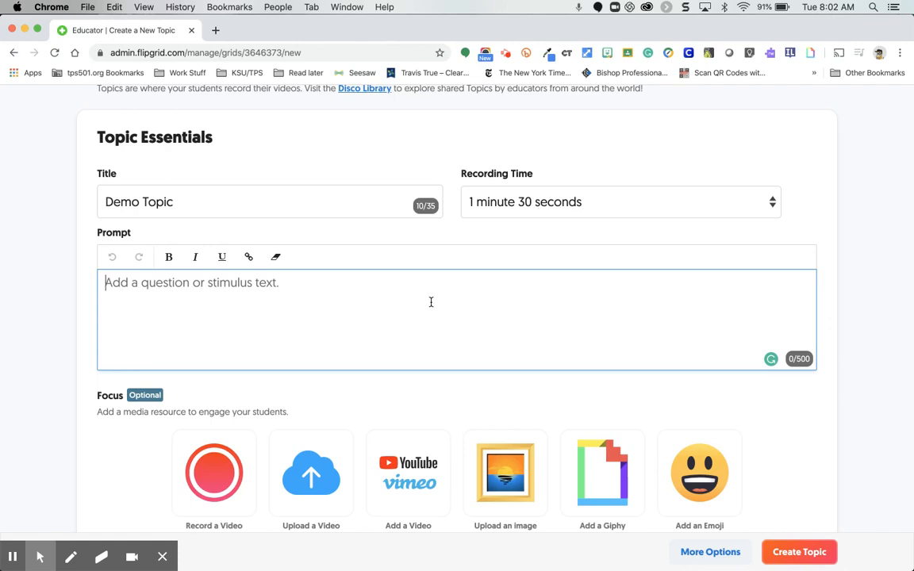
{"action": "type", "text": "HOw"}
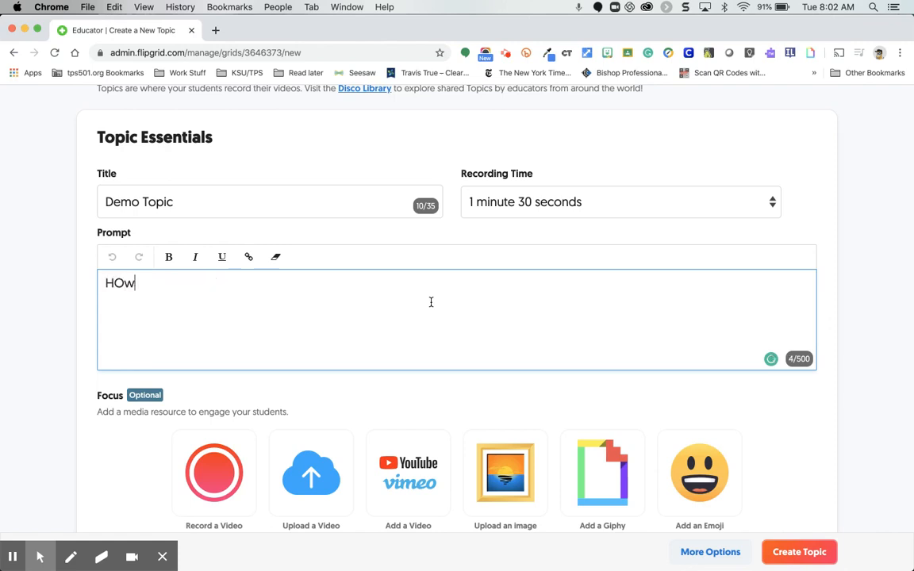
{"action": "key", "text": "BackSpace"}
{"action": "key", "text": "BackSpace"}
{"action": "type", "text": "o"}
{"action": "key", "text": "BackSpace"}
{"action": "type", "text": "w are you "}
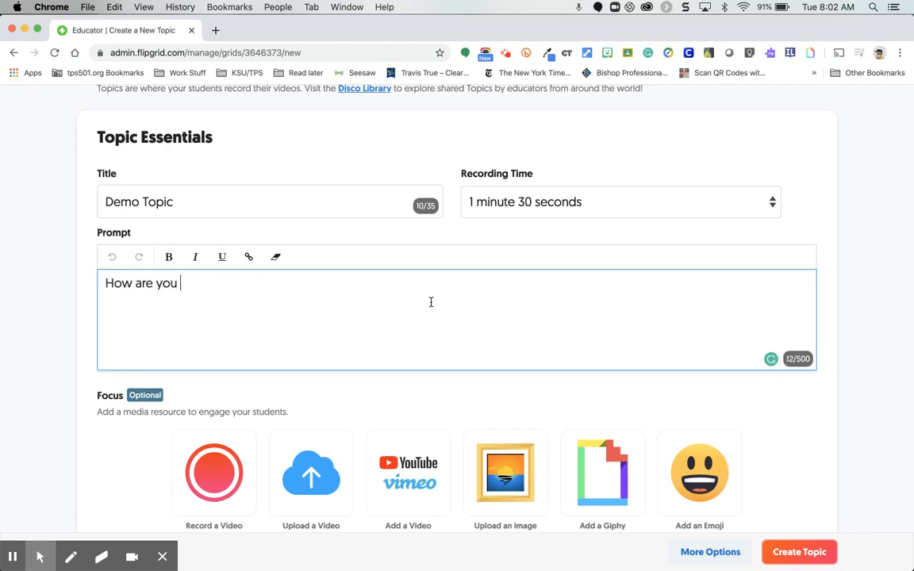
{"action": "type", "text": "today?"}
Review the new topic's title, recording time and prompt, and examine the optional Focus media resources.
{"action": "scroll", "coordinate": [375, 324], "scroll_direction": "down", "scroll_amount": 3}
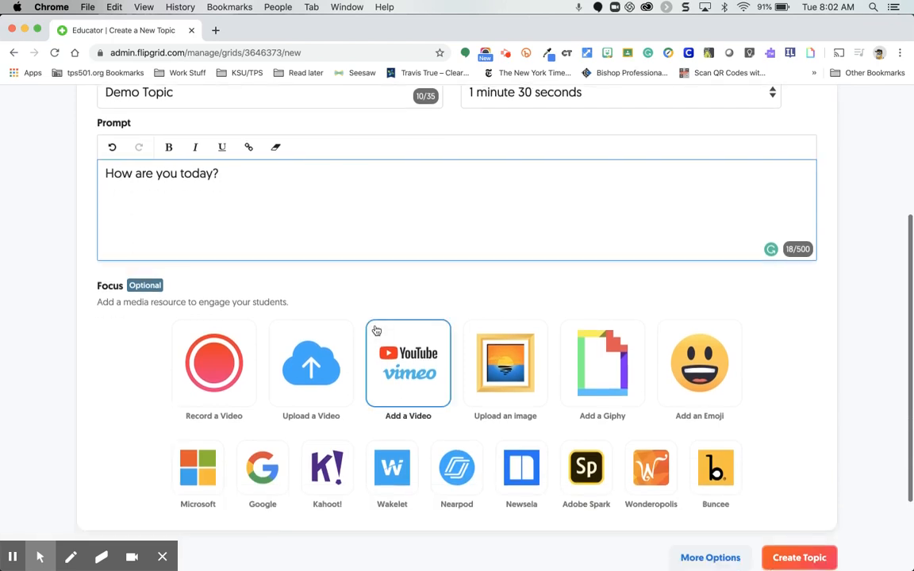
{"action": "scroll", "coordinate": [376, 331], "scroll_direction": "down", "scroll_amount": 1}
{"action": "scroll", "coordinate": [376, 331], "scroll_direction": "up", "scroll_amount": 3}
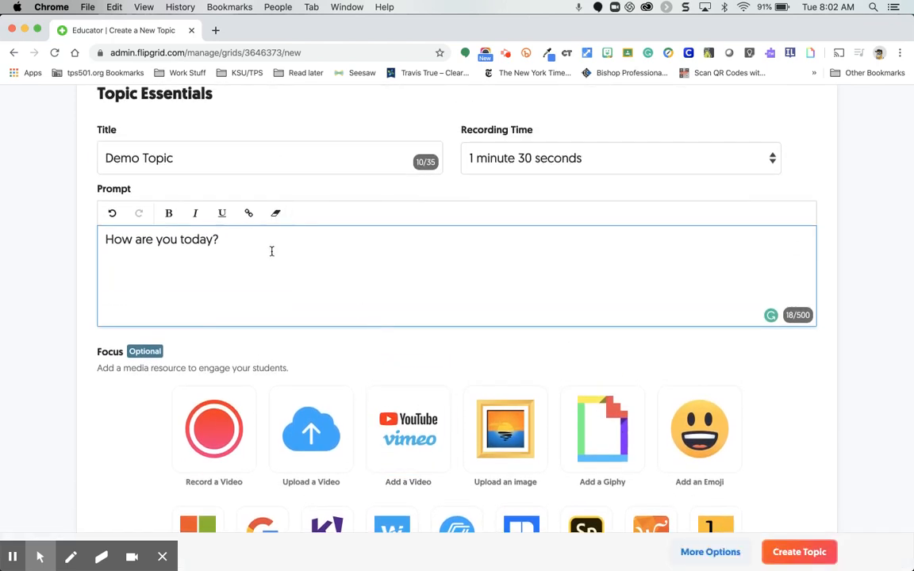
{"action": "scroll", "coordinate": [270, 259], "scroll_direction": "down", "scroll_amount": 5}
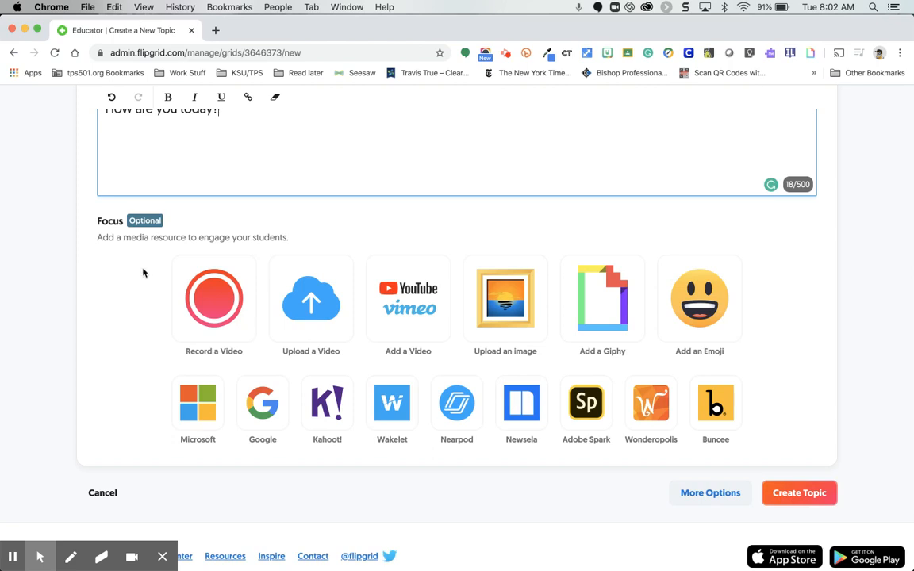
{"action": "scroll", "coordinate": [143, 272], "scroll_direction": "up", "scroll_amount": 6}
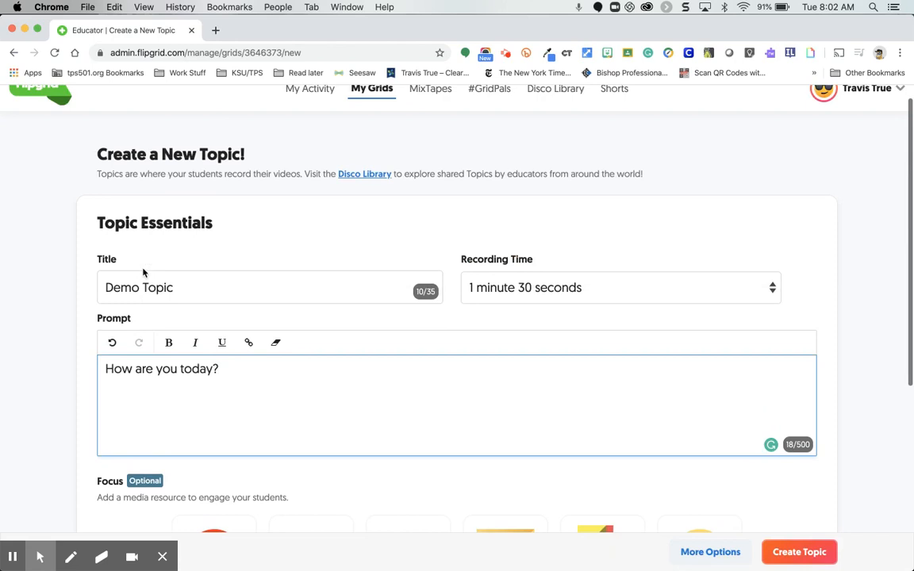
{"action": "scroll", "coordinate": [143, 272], "scroll_direction": "down", "scroll_amount": 4}
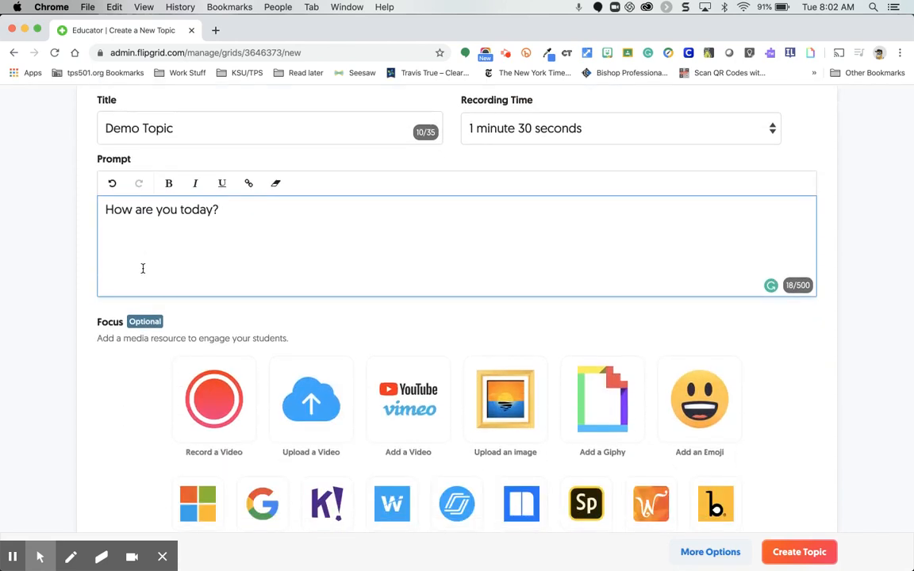
{"action": "scroll", "coordinate": [143, 268], "scroll_direction": "down", "scroll_amount": 1}
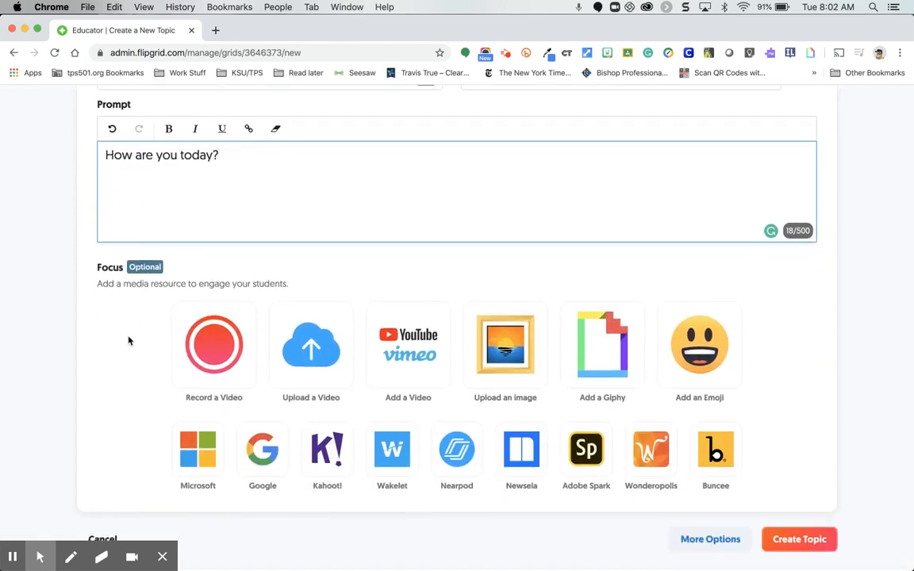
{"action": "scroll", "coordinate": [129, 341], "scroll_direction": "down", "scroll_amount": 1}
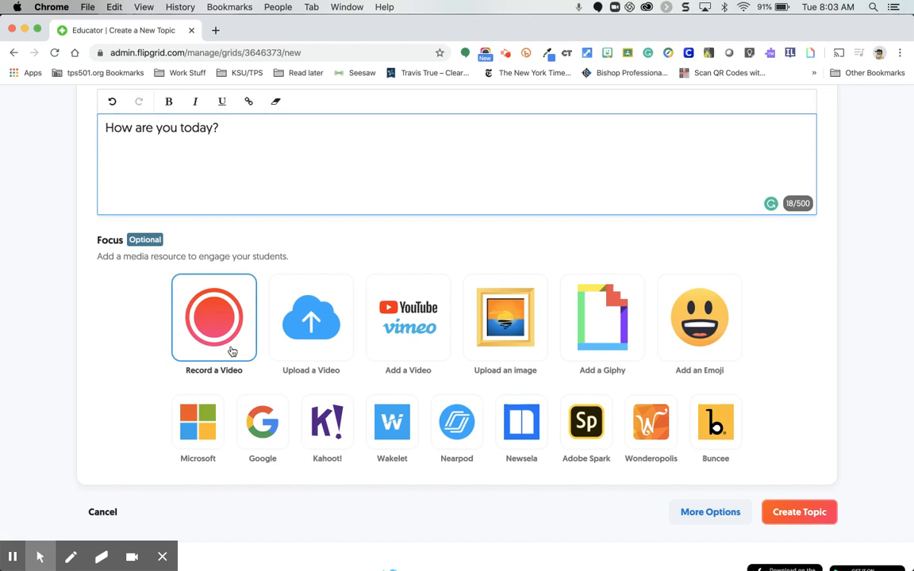
Look at the YouTube/Vimeo video and image upload choices for the topic's Focus, closing each without adding anything.
{"action": "left_click", "coordinate": [409, 318]}
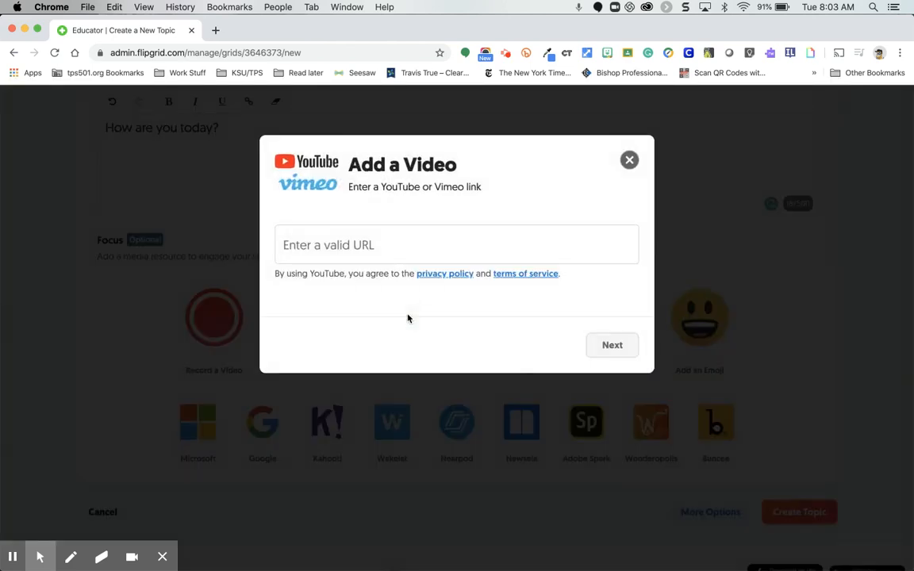
{"action": "left_click", "coordinate": [629, 159]}
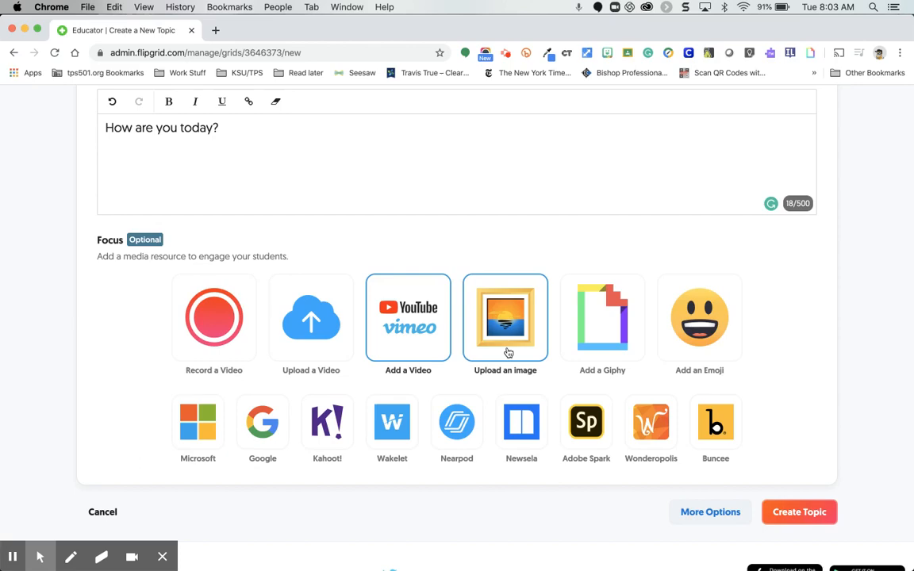
{"action": "left_click", "coordinate": [508, 352]}
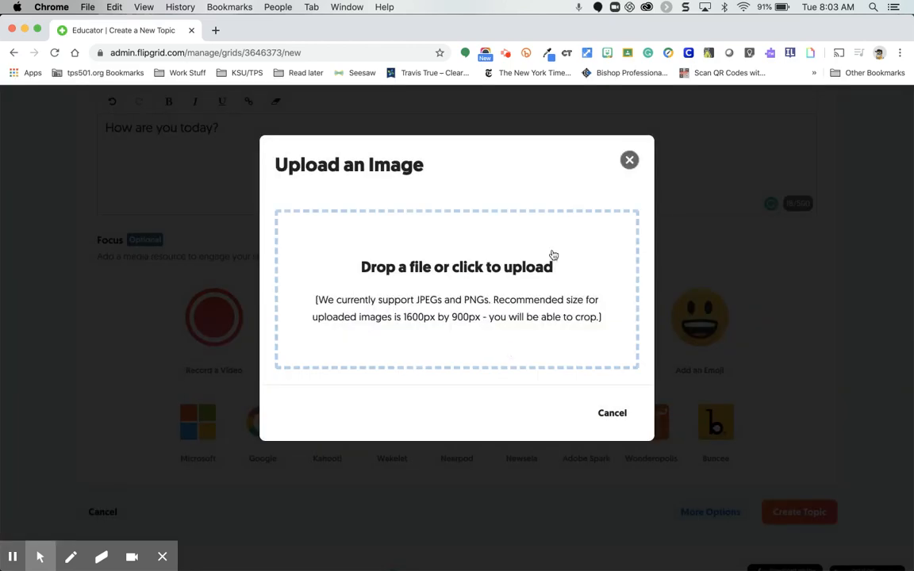
{"action": "left_click", "coordinate": [628, 160]}
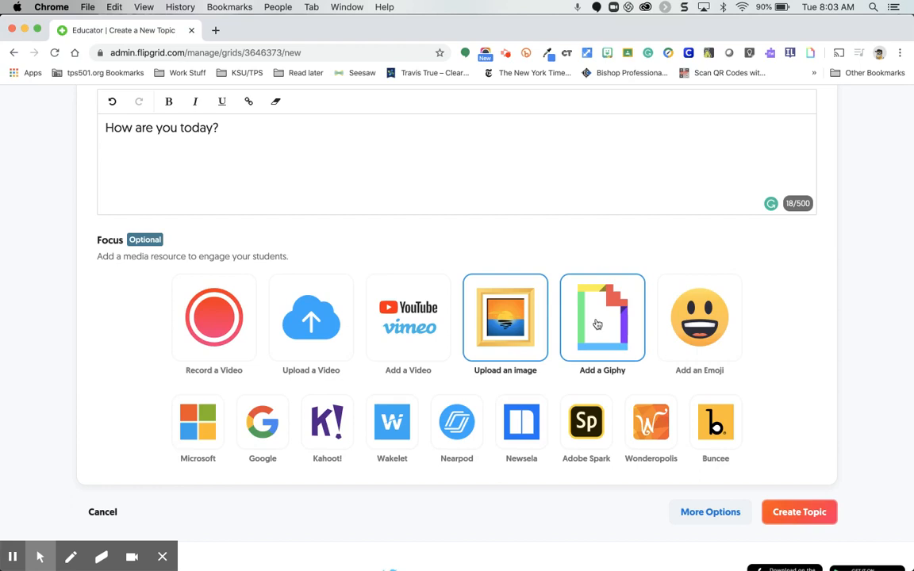
Try the party-hat emoji as the topic's Focus, and delete that Focus again.
{"action": "left_click", "coordinate": [661, 317]}
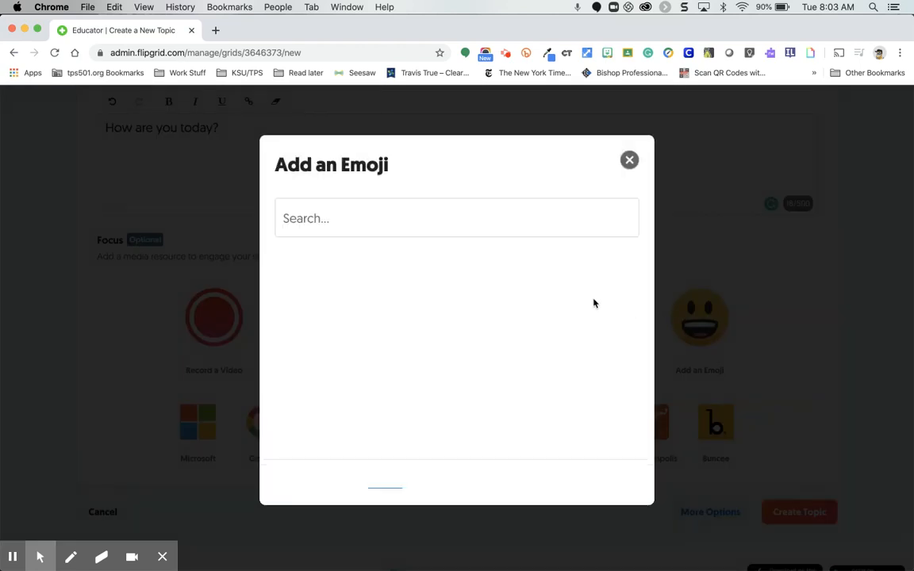
{"action": "left_click", "coordinate": [455, 230]}
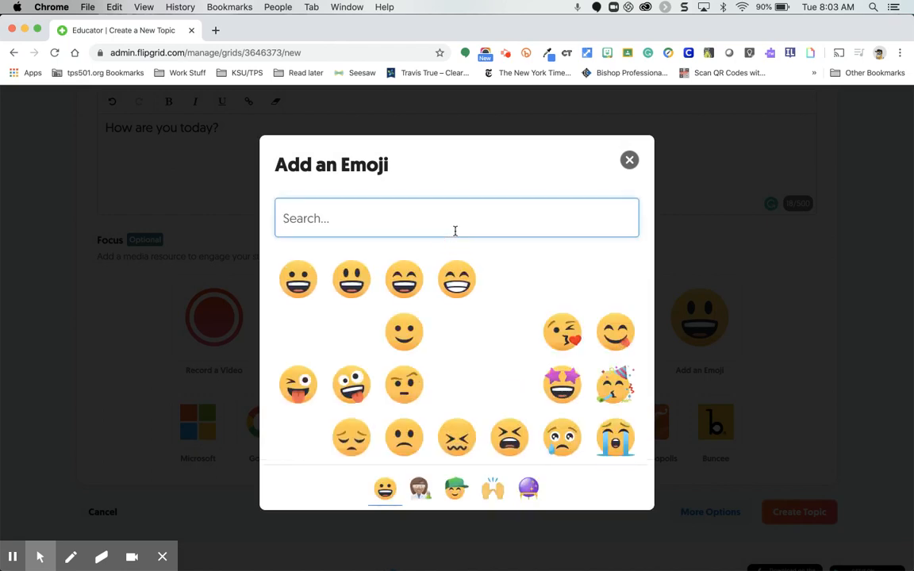
{"action": "left_click", "coordinate": [616, 384]}
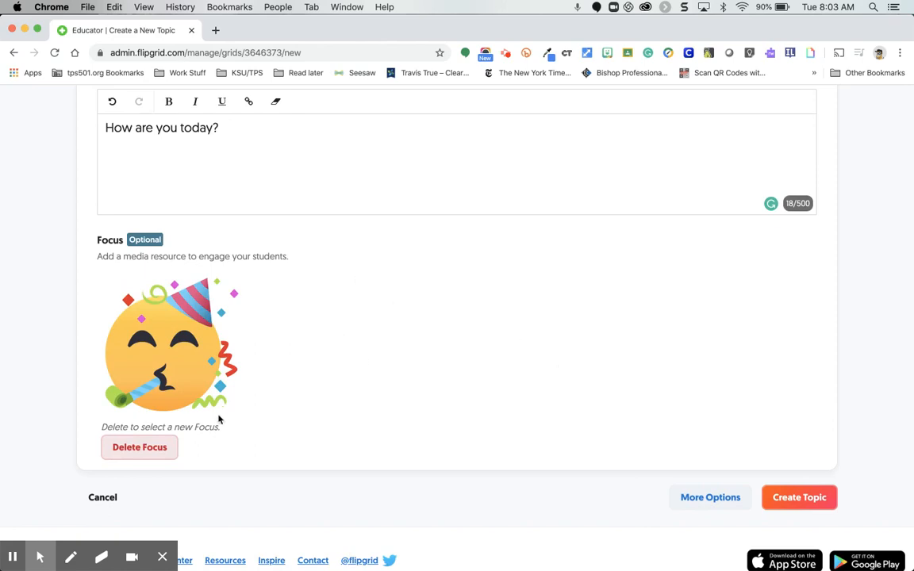
{"action": "left_click", "coordinate": [141, 448]}
{"action": "left_click", "coordinate": [606, 290]}
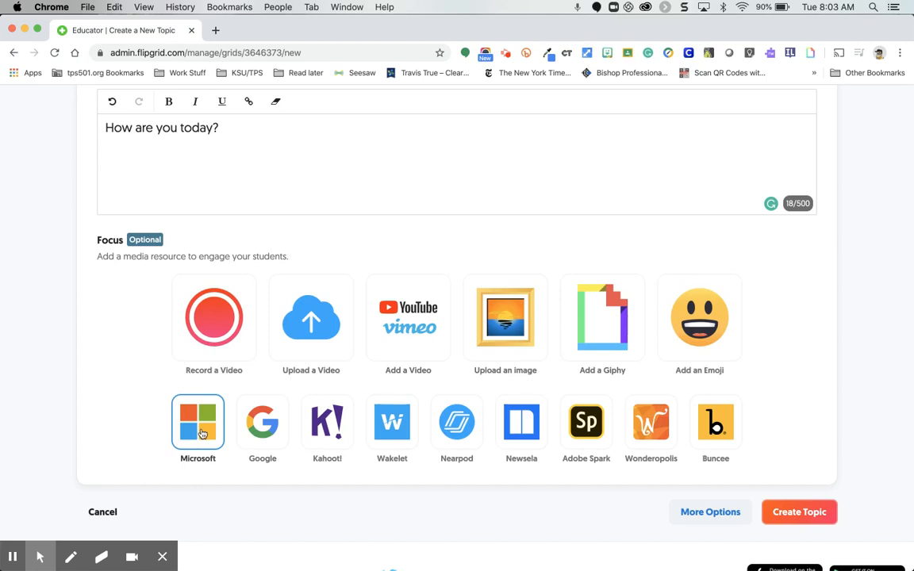
Look at the Google file and Kahoot! link options for the topic's Focus, closing each without adding a link.
{"action": "left_click", "coordinate": [261, 435]}
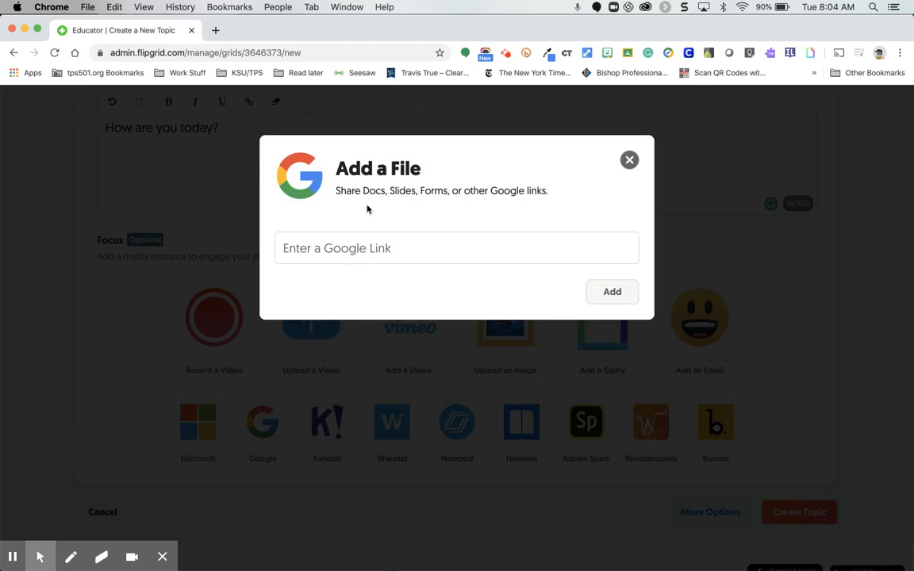
{"action": "left_click", "coordinate": [628, 161]}
{"action": "left_click", "coordinate": [628, 161]}
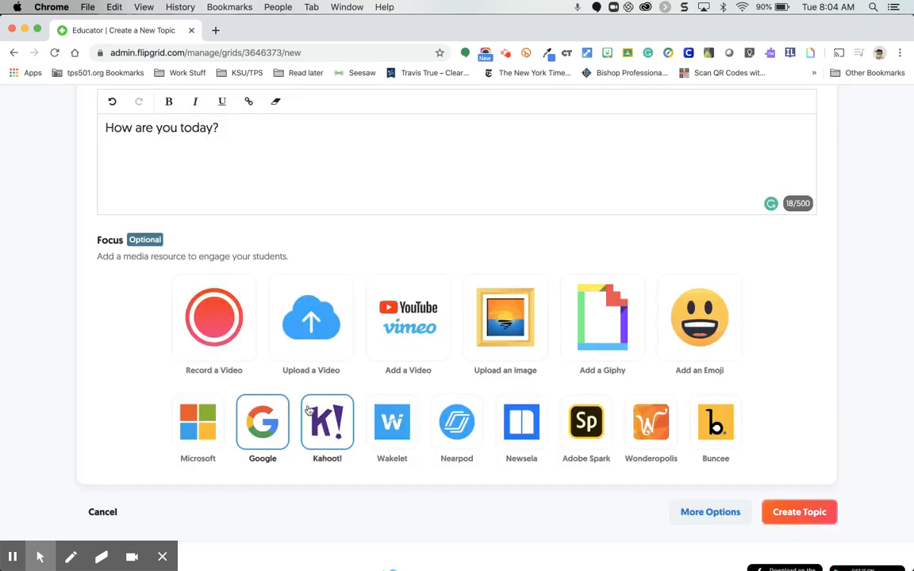
{"action": "left_click", "coordinate": [330, 425]}
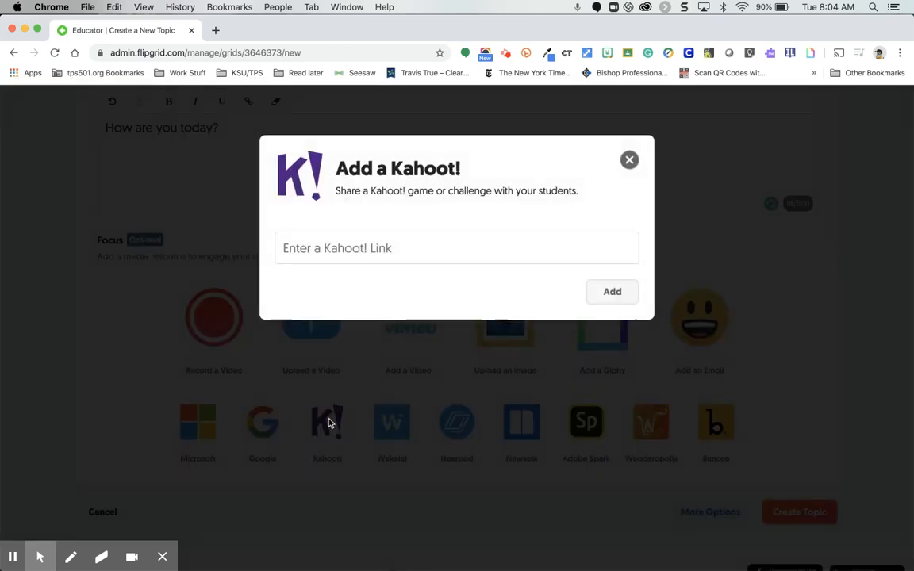
{"action": "left_click", "coordinate": [628, 159]}
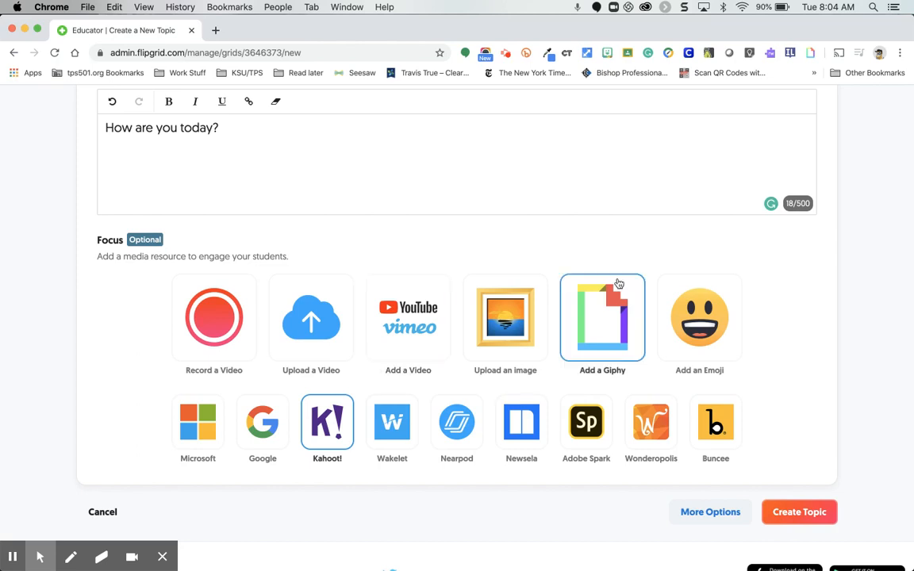
Add the emoji wearing glasses as the topic's Focus, and create the topic.
{"action": "left_click", "coordinate": [704, 309]}
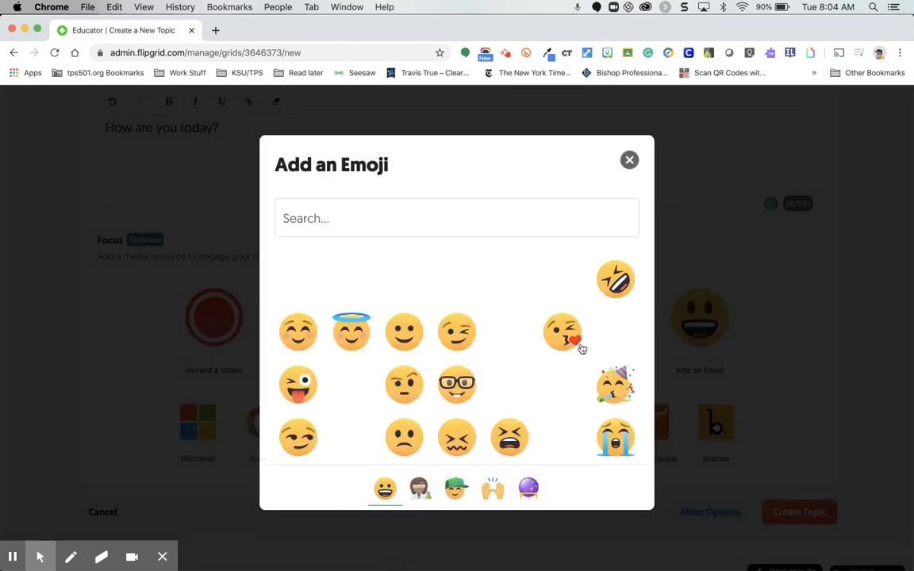
{"action": "left_click", "coordinate": [463, 386]}
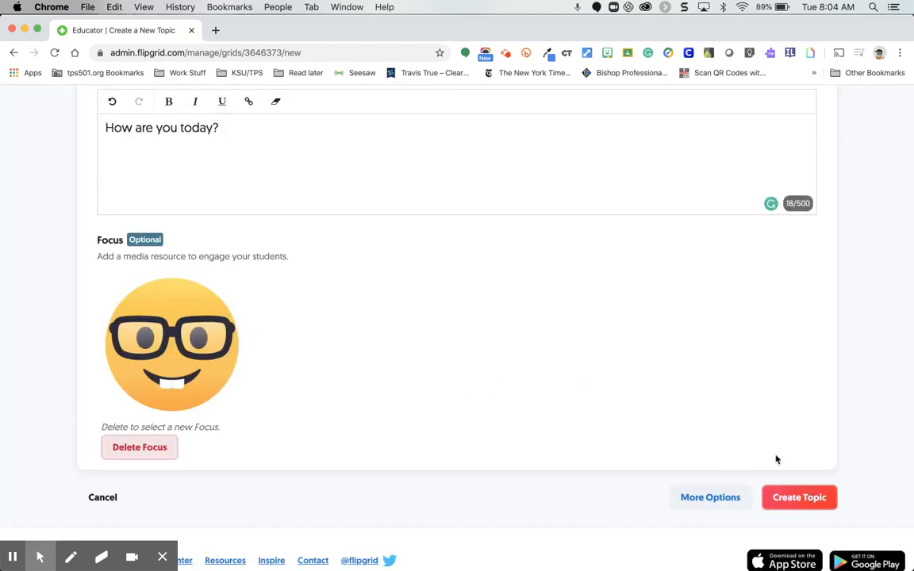
{"action": "scroll", "coordinate": [714, 397], "scroll_direction": "up", "scroll_amount": 4}
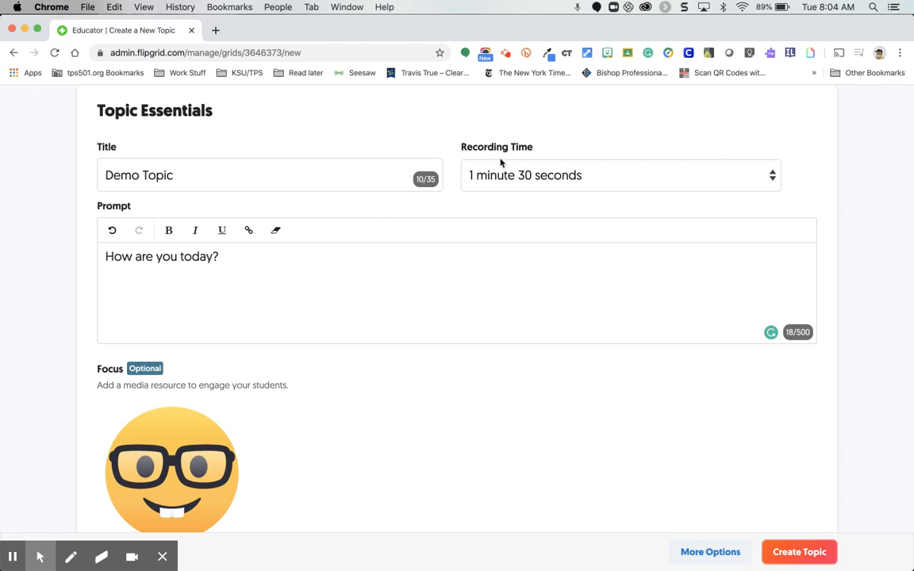
{"action": "scroll", "coordinate": [356, 297], "scroll_direction": "down", "scroll_amount": 5}
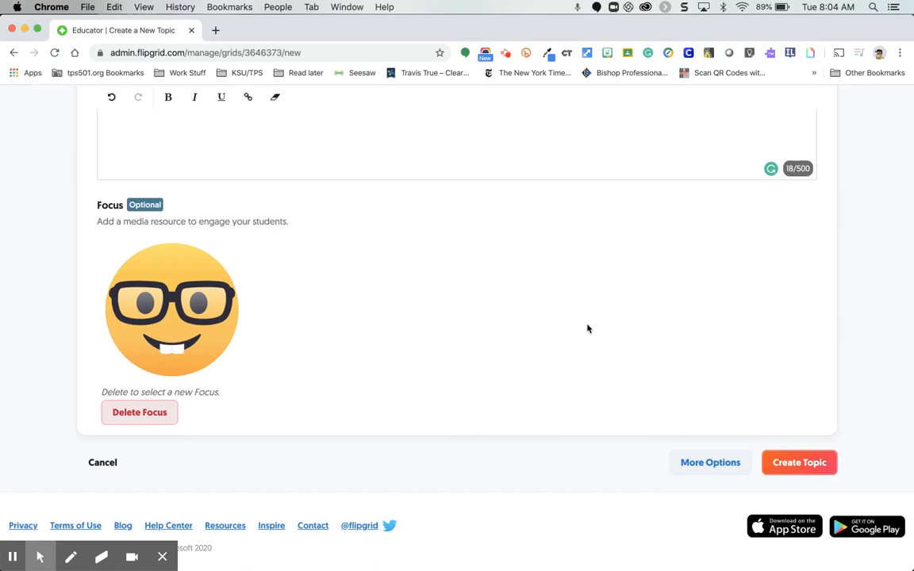
{"action": "left_click", "coordinate": [798, 464]}
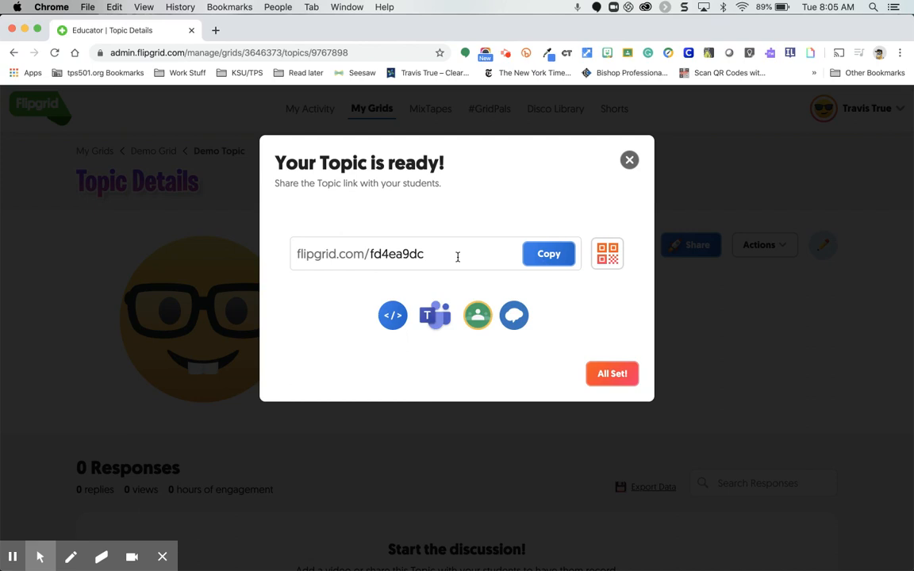
Copy the topic link and try sharing to Google Classroom with class Zoom Demo 2 and Create assignment, closing the share window without submitting.
{"action": "left_click", "coordinate": [547, 253]}
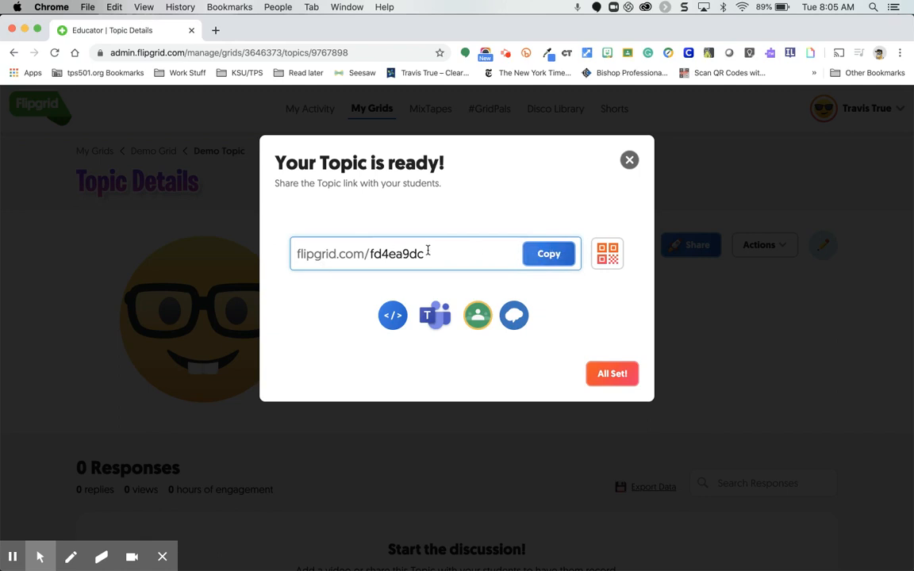
{"action": "left_click", "coordinate": [477, 323]}
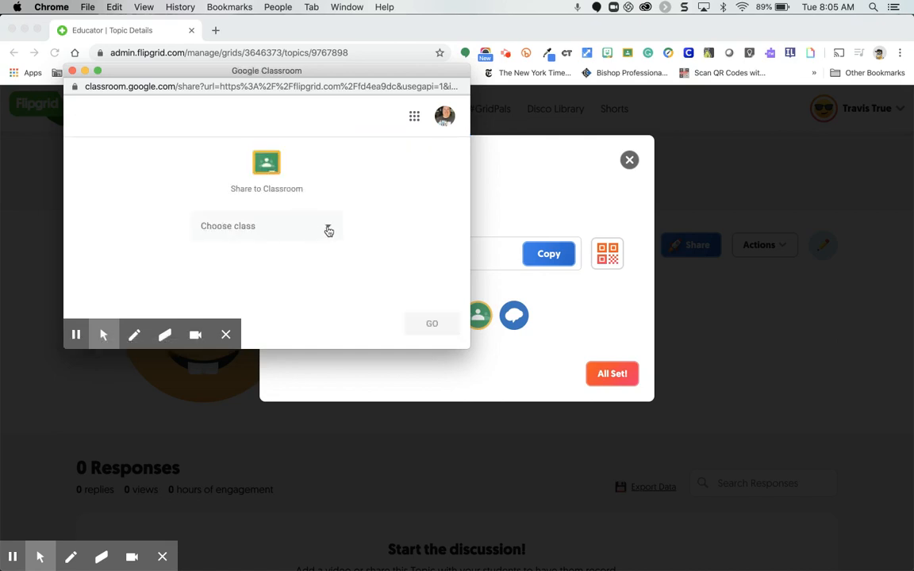
{"action": "left_click", "coordinate": [328, 230]}
{"action": "left_click", "coordinate": [284, 206]}
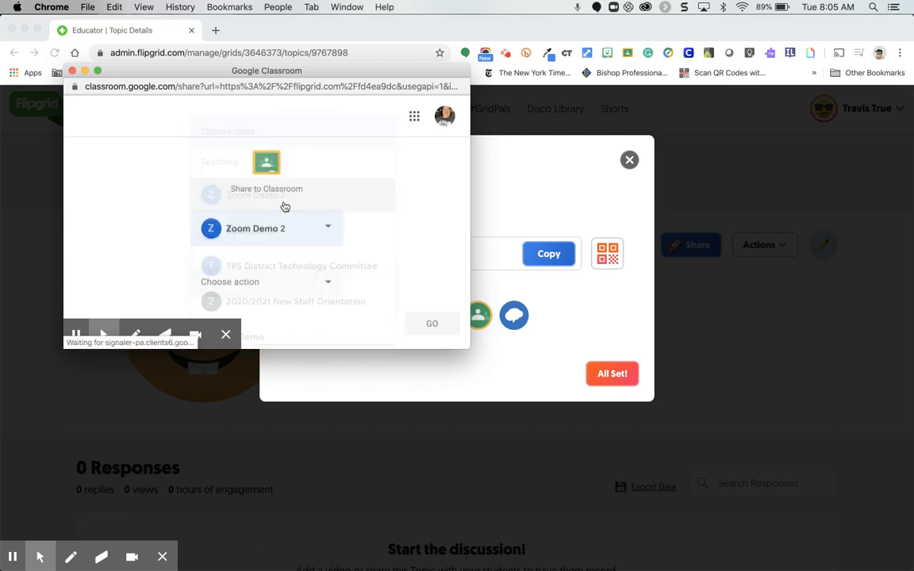
{"action": "left_click", "coordinate": [306, 283]}
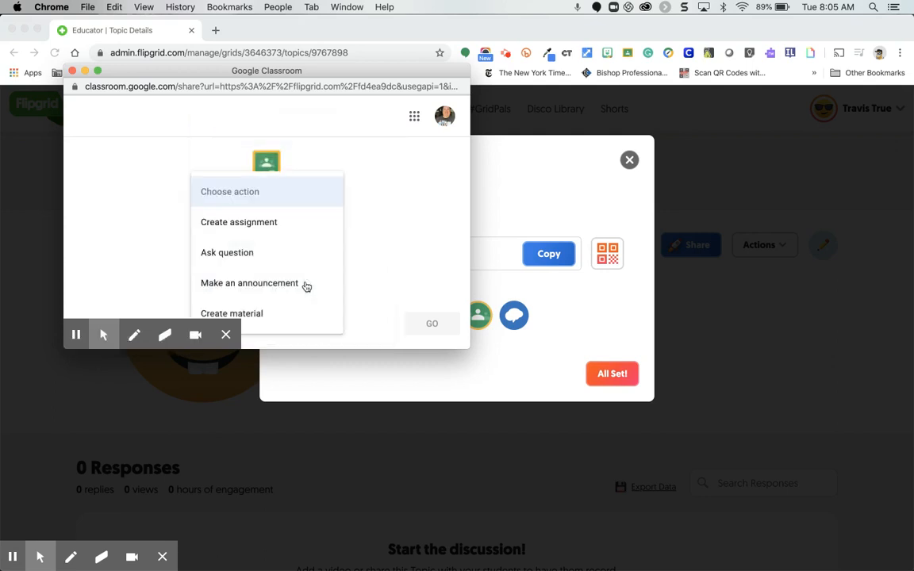
{"action": "left_click", "coordinate": [311, 224]}
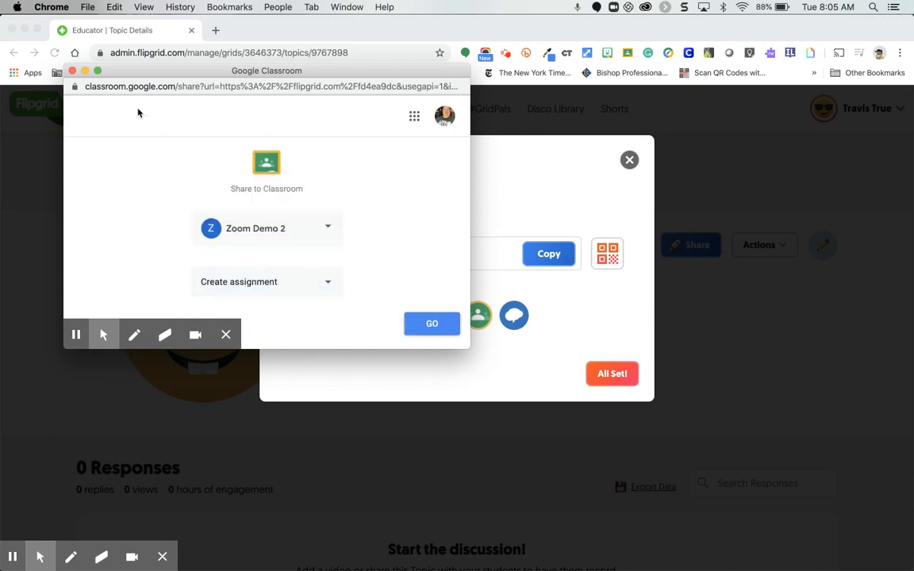
{"action": "left_click", "coordinate": [71, 71]}
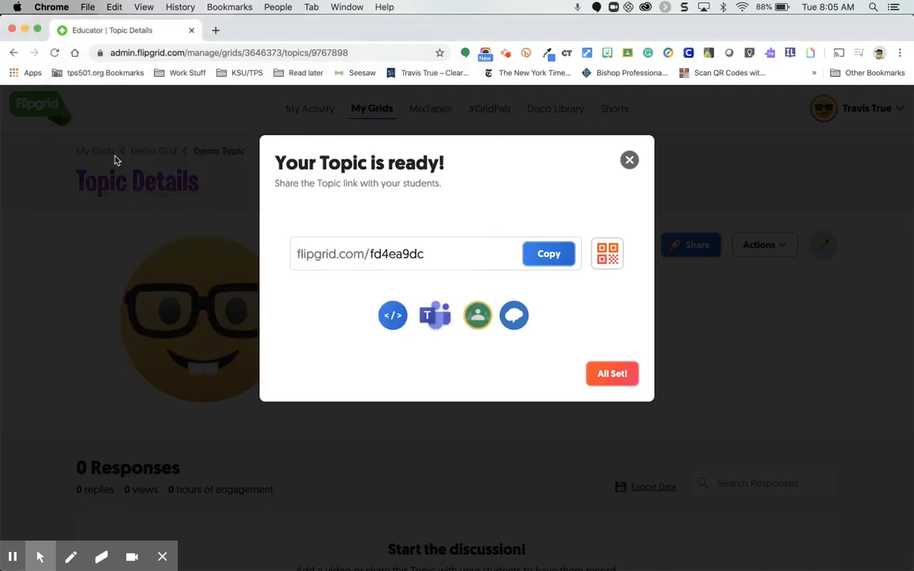
Copy the topic's share link, and copy its QR code as an image.
{"action": "left_click", "coordinate": [553, 255]}
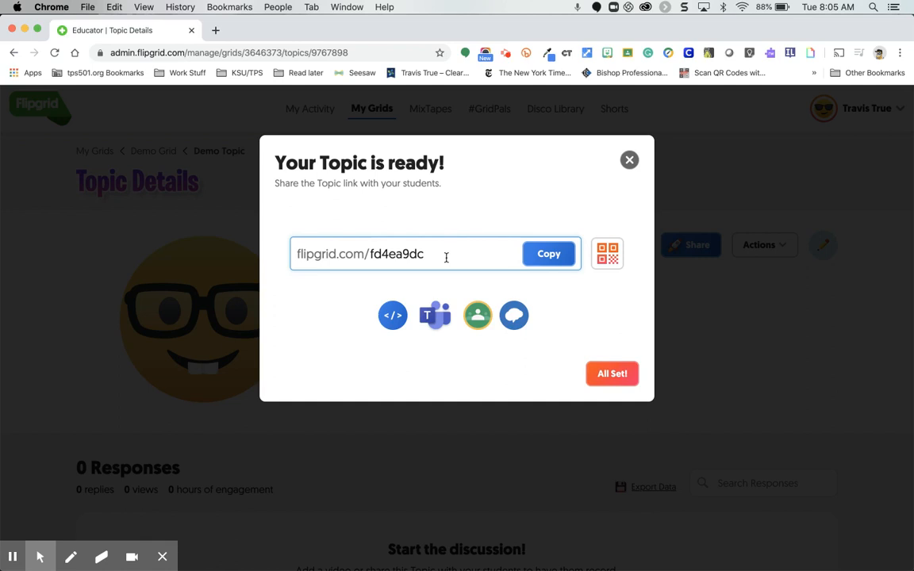
{"action": "left_click", "coordinate": [603, 267]}
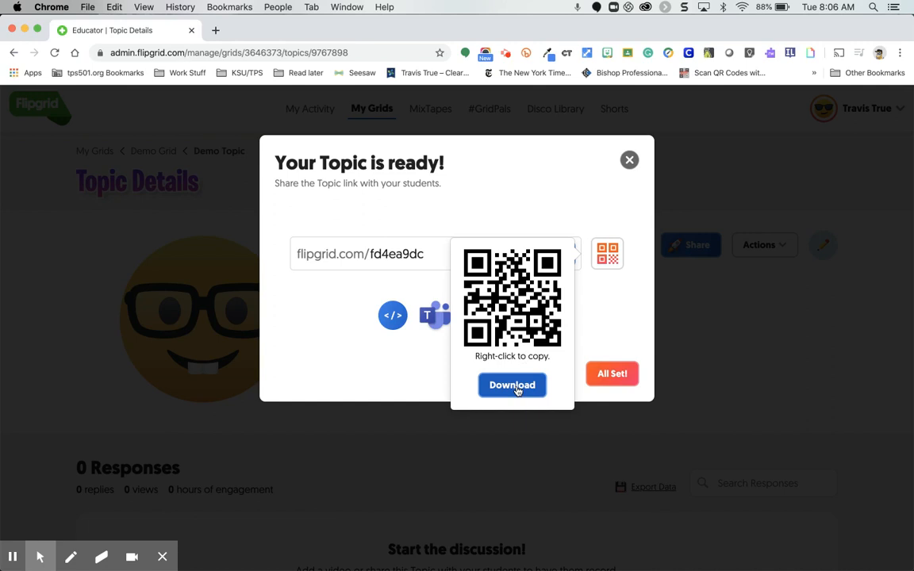
{"action": "right_click", "coordinate": [525, 299]}
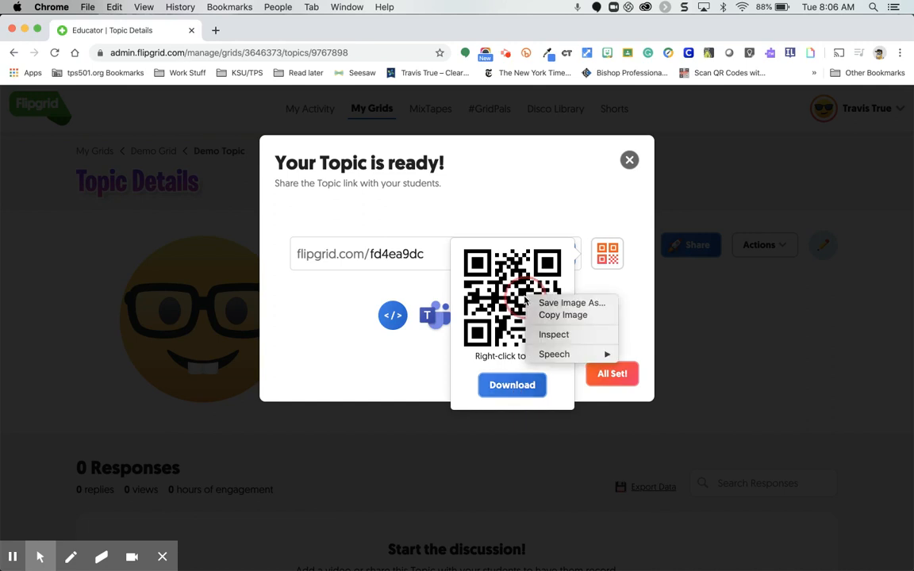
{"action": "left_click", "coordinate": [542, 317]}
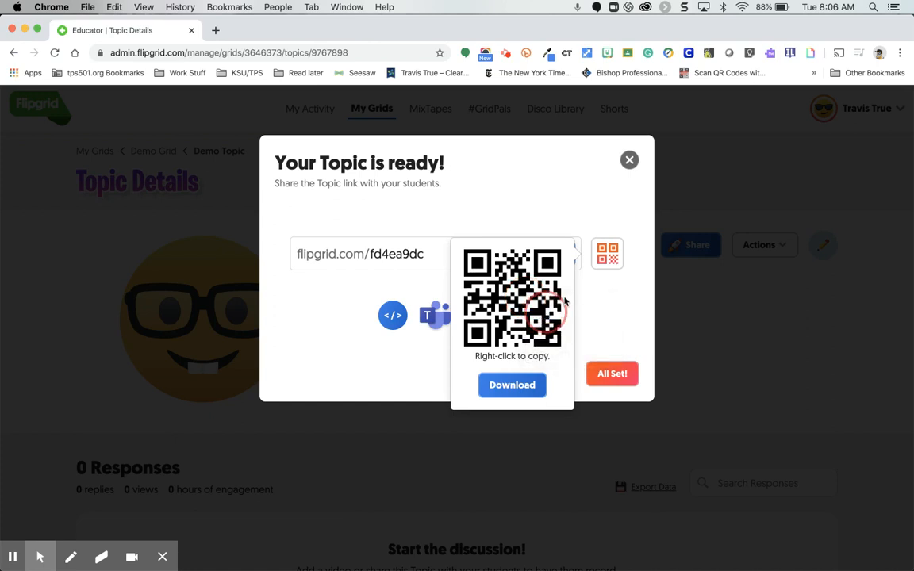
{"action": "left_click", "coordinate": [619, 302]}
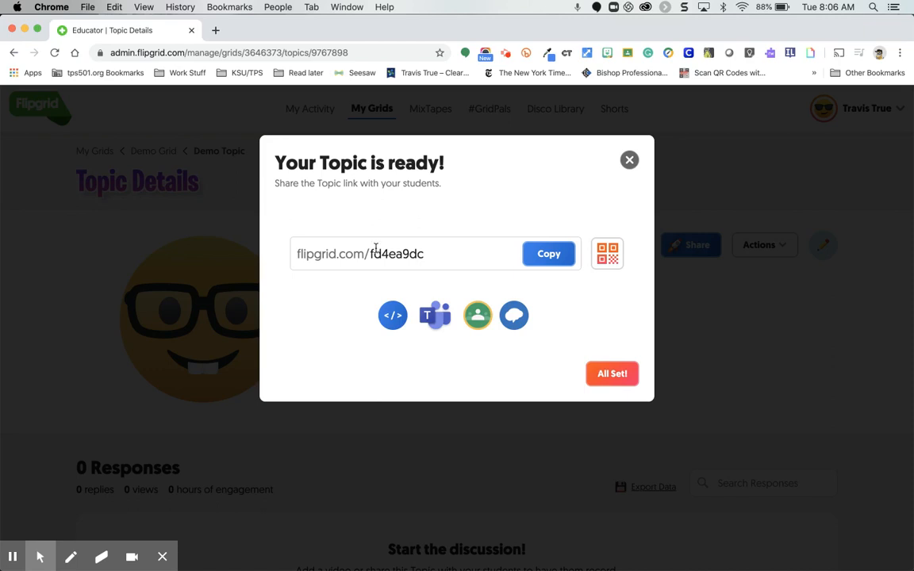
Finish the topic-ready share window and look over the Demo Topic's details page.
{"action": "left_click", "coordinate": [431, 255]}
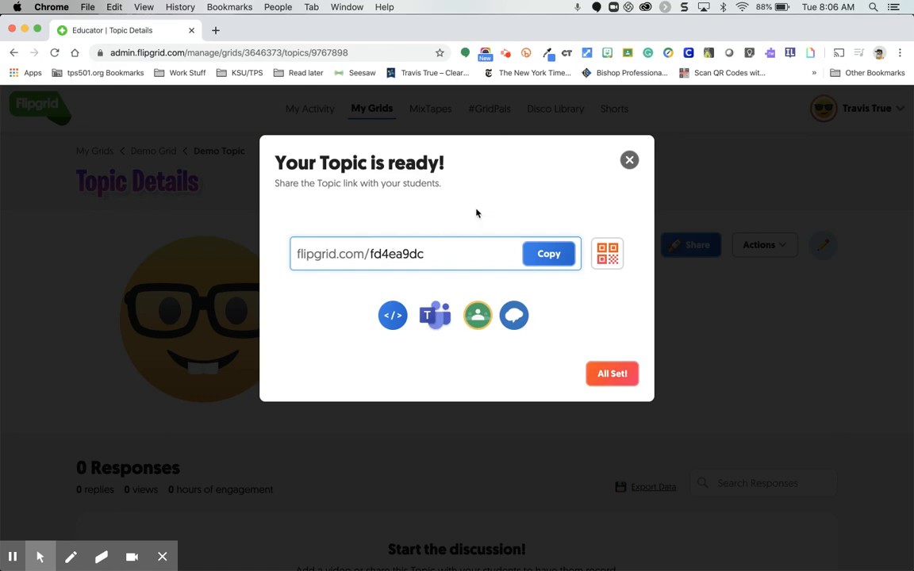
{"action": "left_click", "coordinate": [607, 376]}
{"action": "scroll", "coordinate": [586, 378], "scroll_direction": "down", "scroll_amount": 3}
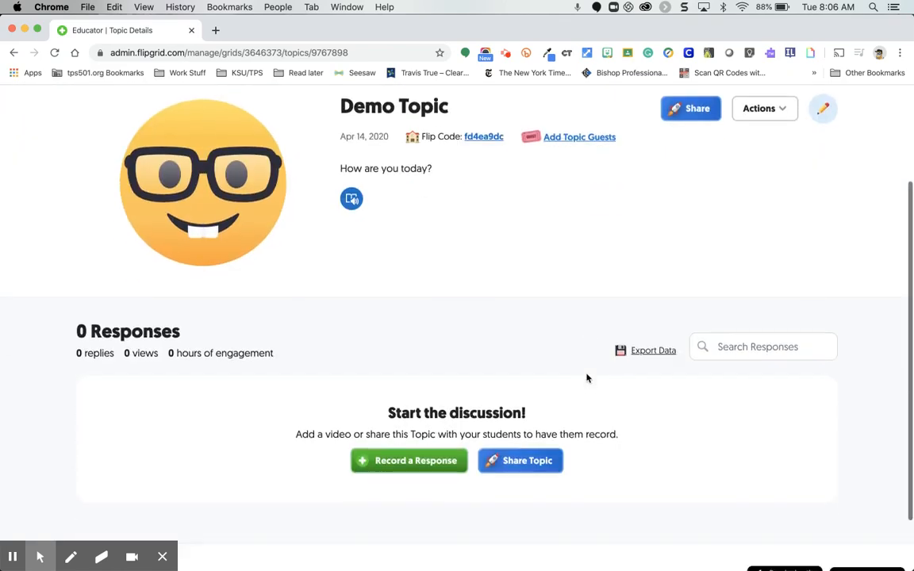
{"action": "scroll", "coordinate": [587, 378], "scroll_direction": "up", "scroll_amount": 2}
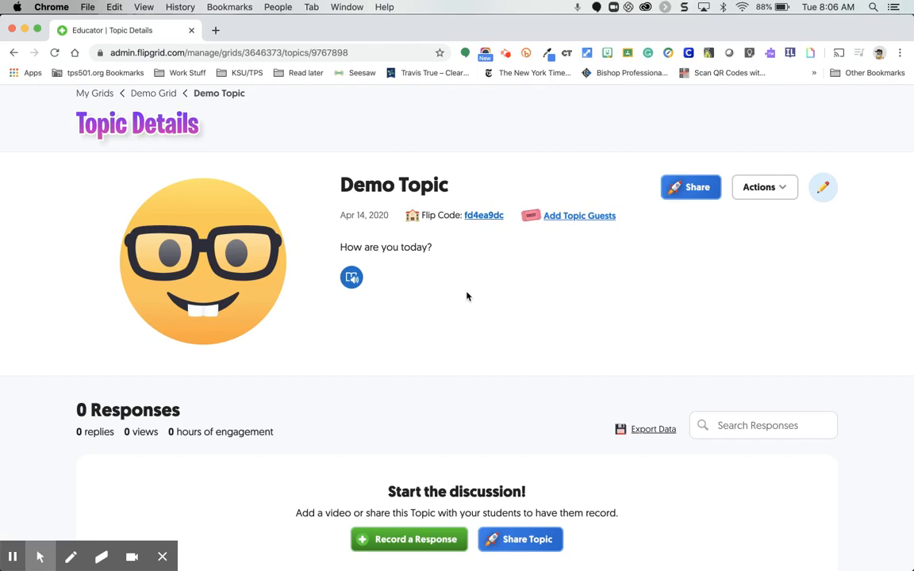
{"action": "scroll", "coordinate": [466, 296], "scroll_direction": "up", "scroll_amount": 2}
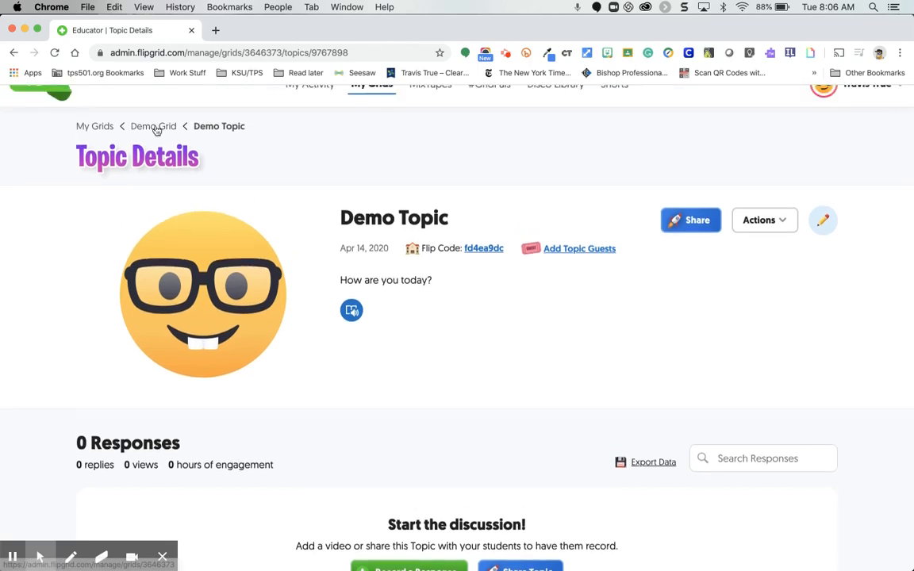
Return to the Demo Grid and look over its list of topics.
{"action": "left_click", "coordinate": [156, 129]}
{"action": "scroll", "coordinate": [255, 306], "scroll_direction": "down", "scroll_amount": 3}
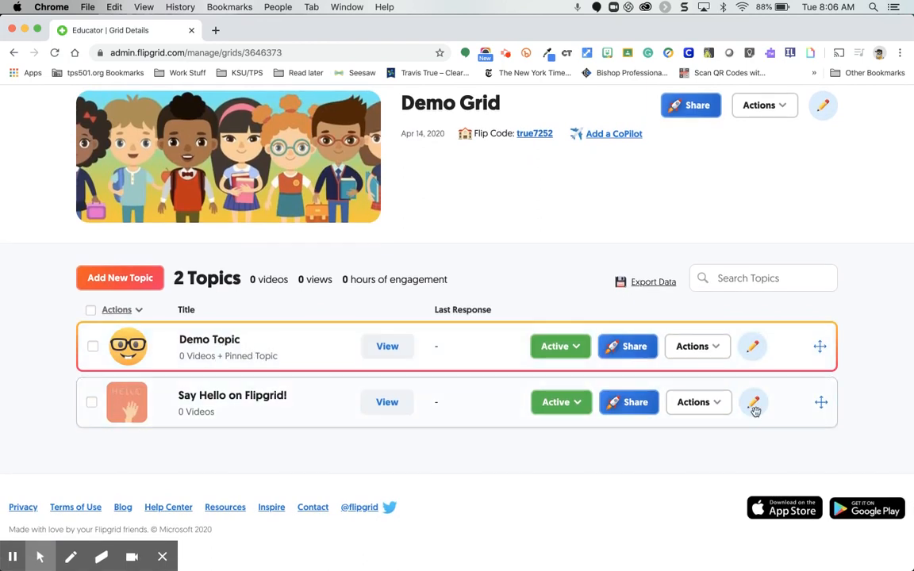
{"action": "mouse_move", "coordinate": [819, 402]}
{"action": "left_mouse_down"}
{"action": "mouse_move", "coordinate": [818, 336]}
{"action": "mouse_move", "coordinate": [820, 408]}
{"action": "left_mouse_up"}
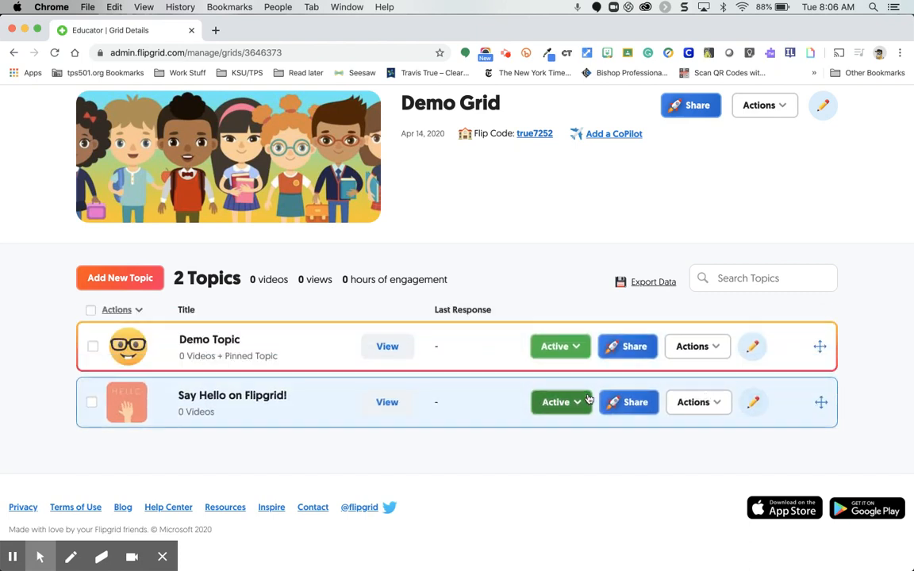
{"action": "scroll", "coordinate": [336, 357], "scroll_direction": "up", "scroll_amount": 1}
{"action": "scroll", "coordinate": [337, 357], "scroll_direction": "down", "scroll_amount": 1}
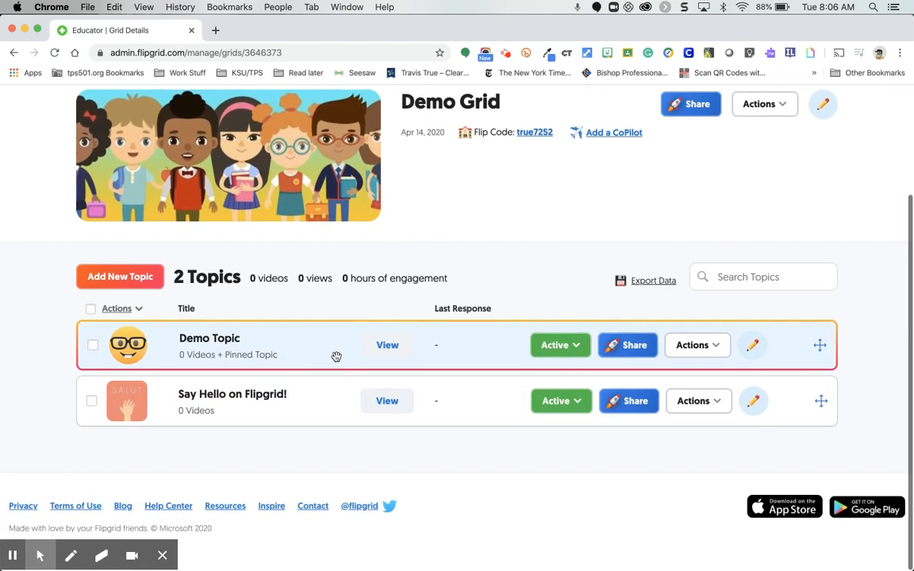
View the Demo Topic as a student, logging in with the existing Google account.
{"action": "left_click", "coordinate": [381, 354]}
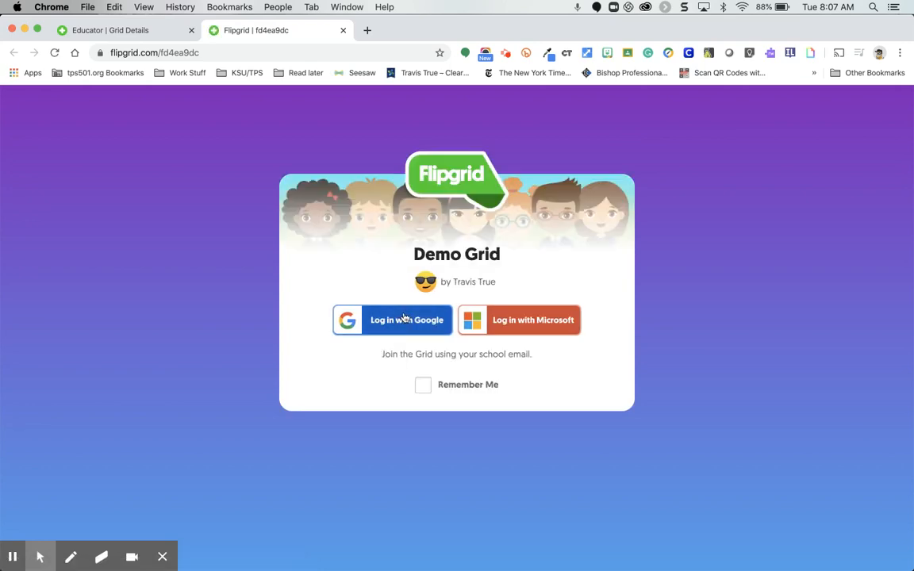
{"action": "left_click", "coordinate": [405, 324]}
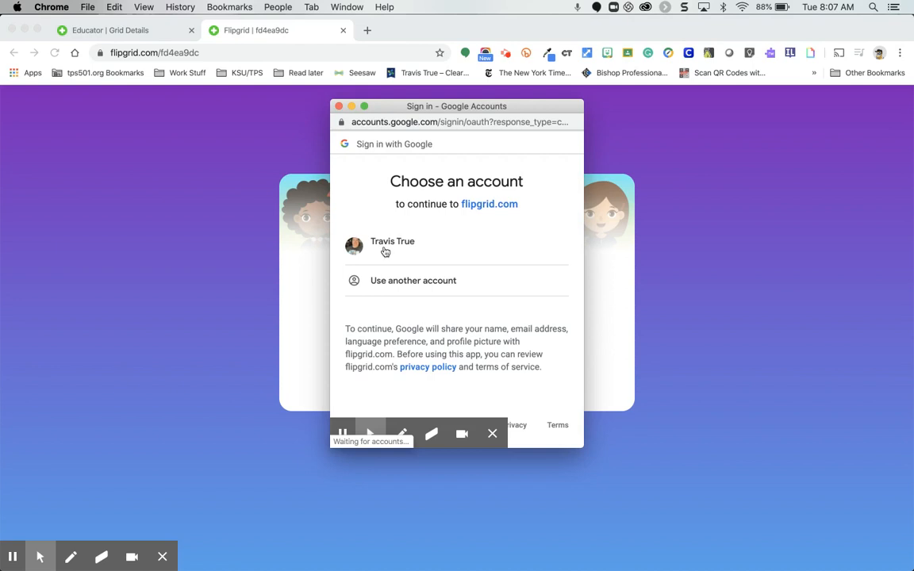
{"action": "left_click", "coordinate": [384, 251]}
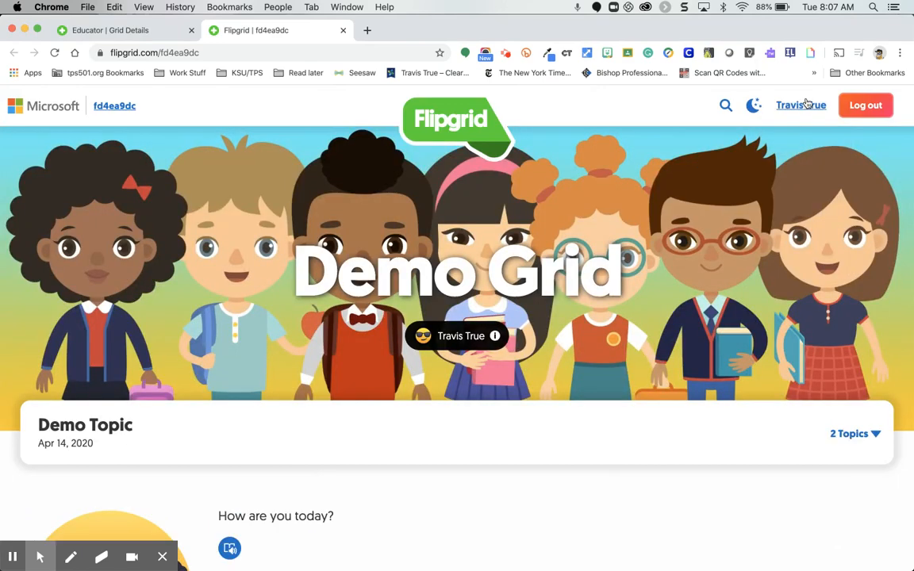
Examine the student view of the Demo Topic, including the list of other topics, the prompt and the responses area.
{"action": "scroll", "coordinate": [497, 254], "scroll_direction": "down", "scroll_amount": 2}
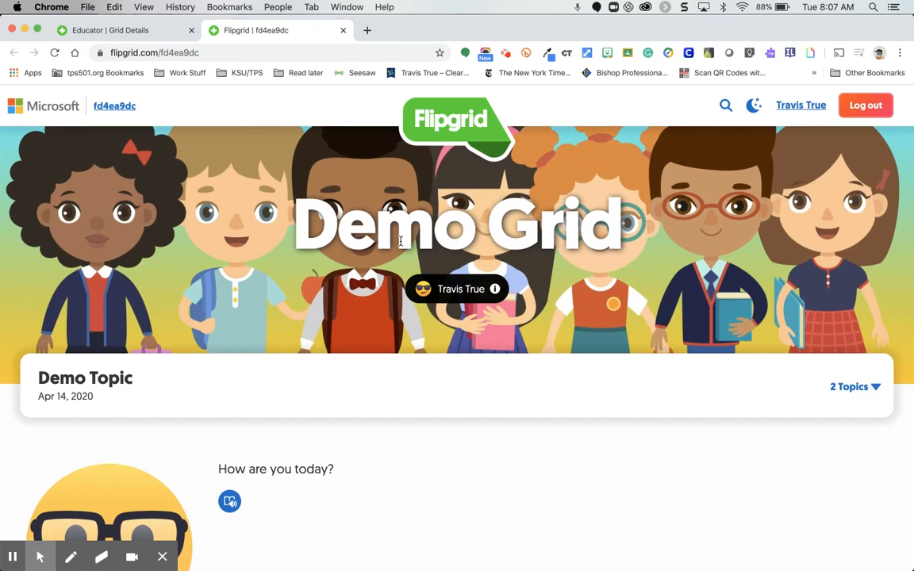
{"action": "scroll", "coordinate": [521, 315], "scroll_direction": "down", "scroll_amount": 4}
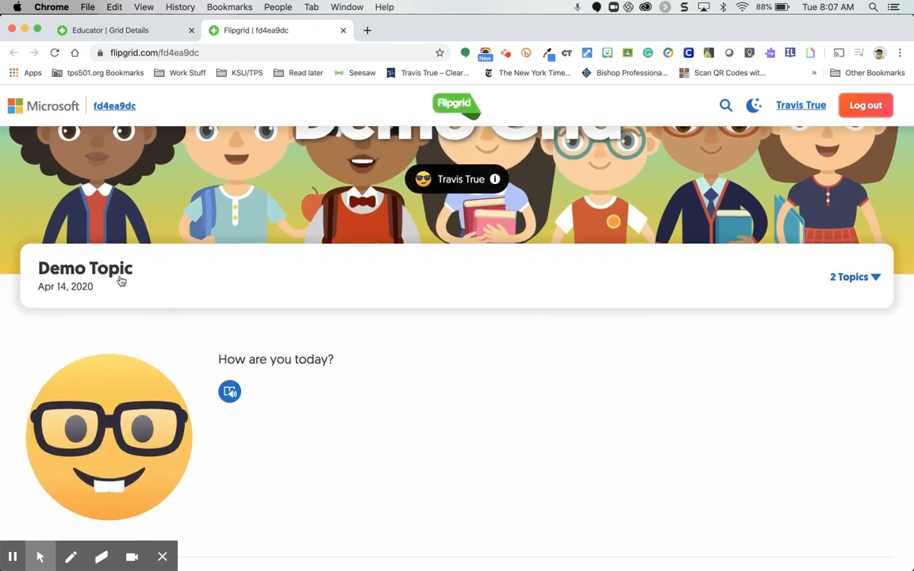
{"action": "left_click", "coordinate": [874, 278]}
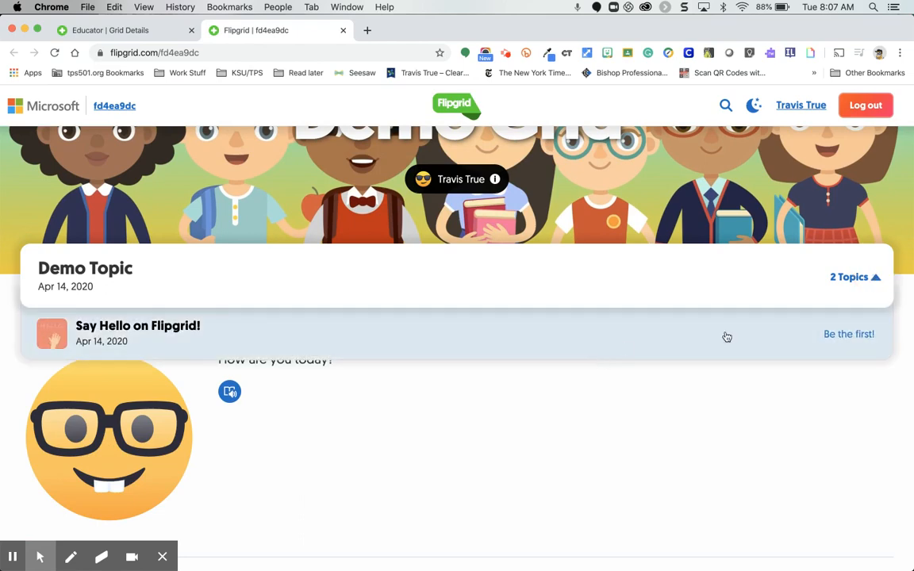
{"action": "left_click", "coordinate": [845, 284]}
{"action": "scroll", "coordinate": [524, 434], "scroll_direction": "down", "scroll_amount": 6}
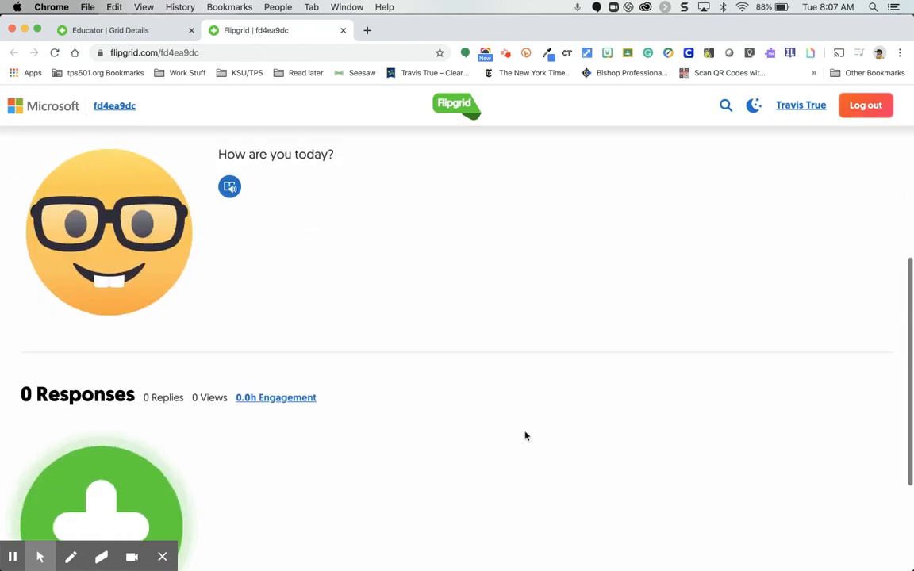
{"action": "scroll", "coordinate": [524, 435], "scroll_direction": "up", "scroll_amount": 2}
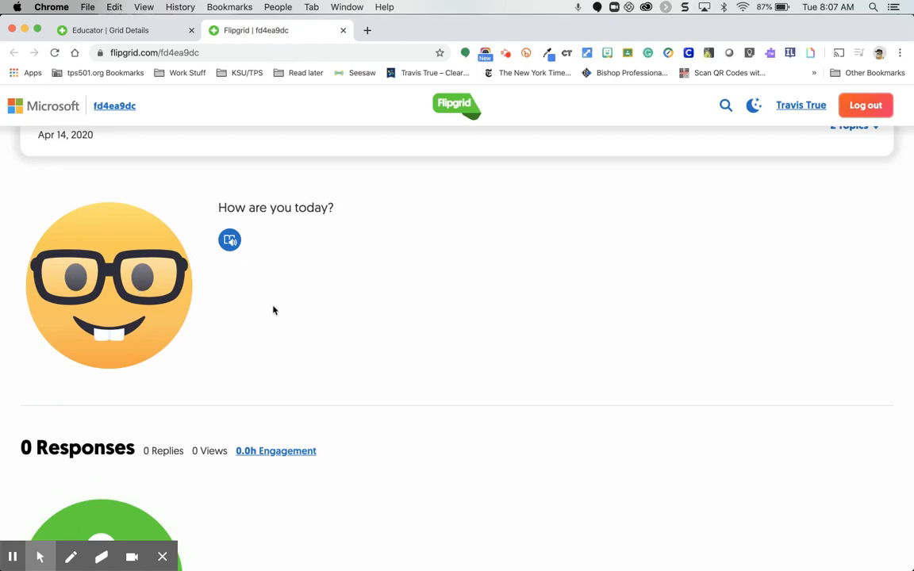
{"action": "scroll", "coordinate": [274, 311], "scroll_direction": "up", "scroll_amount": 1}
{"action": "scroll", "coordinate": [275, 310], "scroll_direction": "down", "scroll_amount": 2}
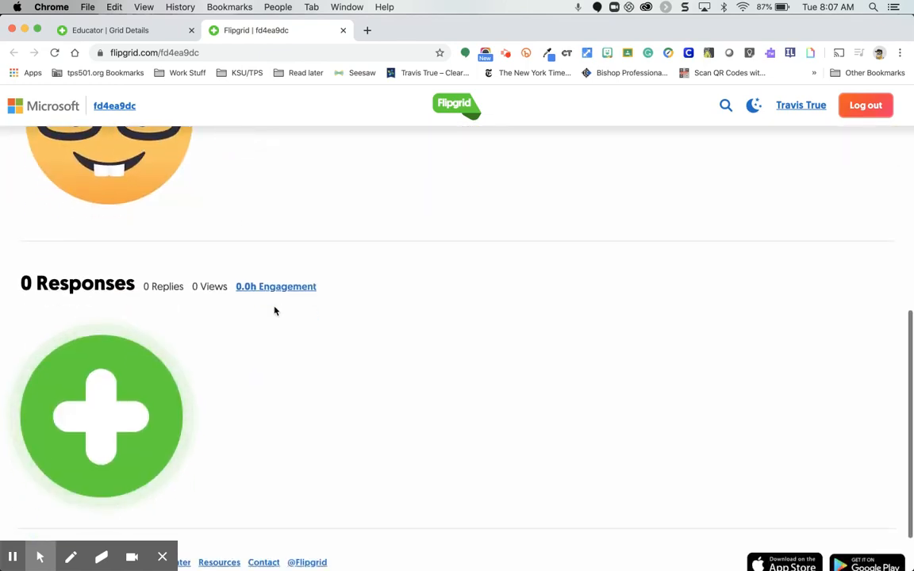
Open the video response recorder, dismiss the microphone and camera request, and close the student view.
{"action": "left_click", "coordinate": [109, 437]}
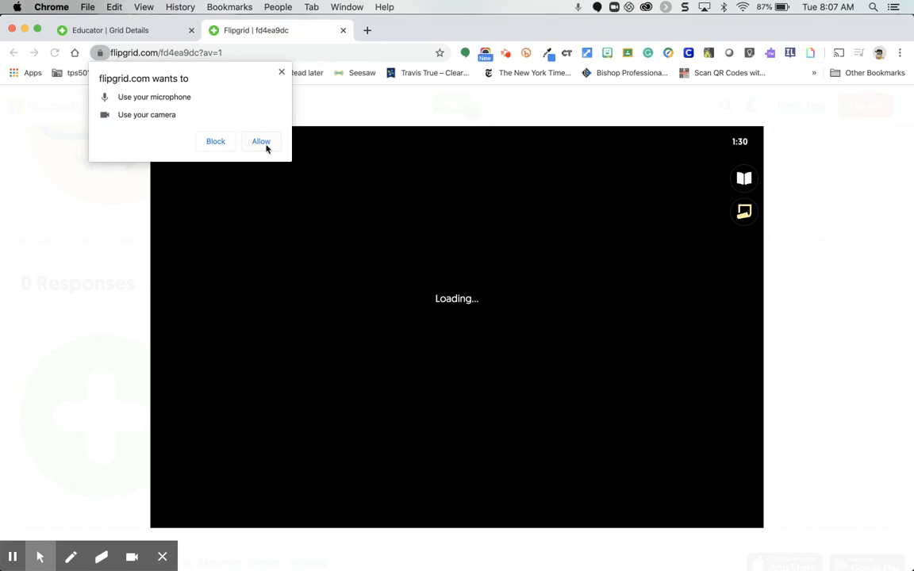
{"action": "left_click", "coordinate": [282, 74]}
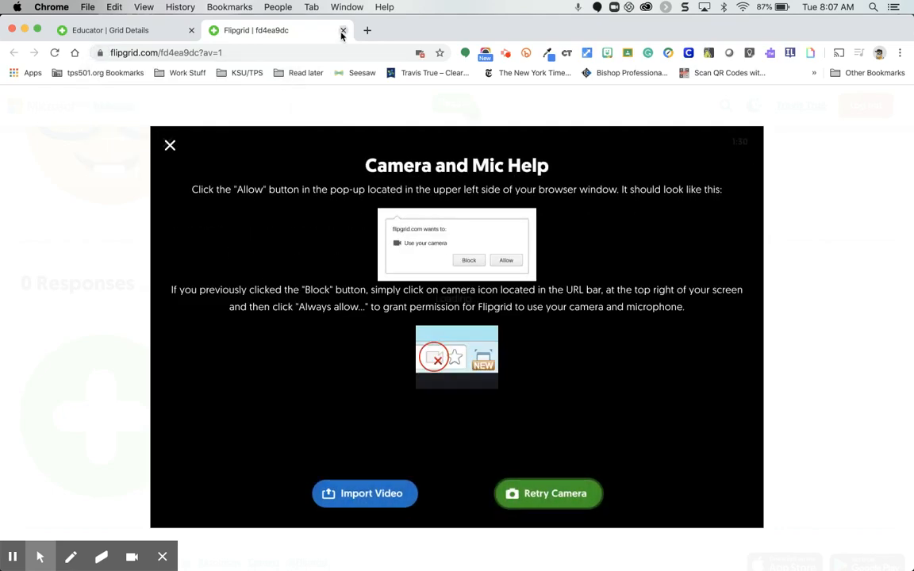
{"action": "left_click", "coordinate": [343, 30]}
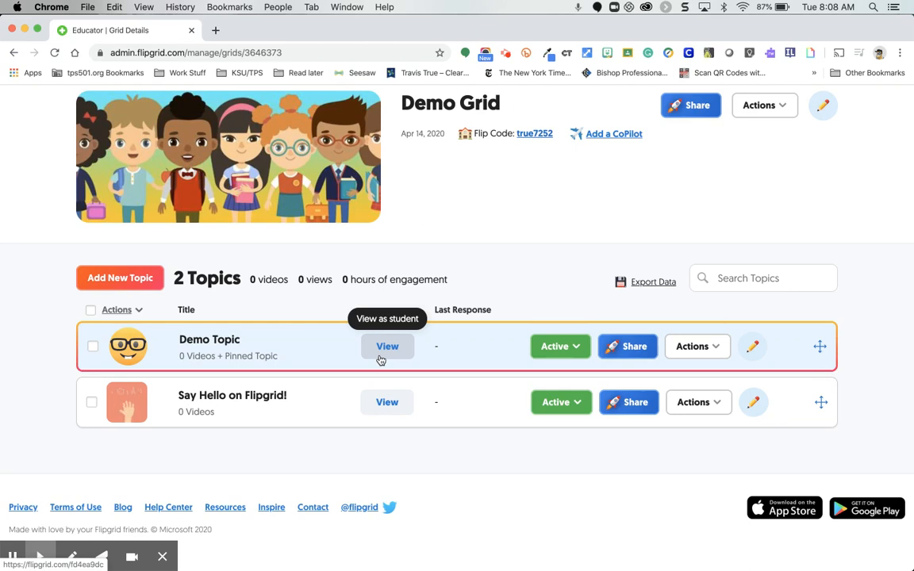
Look at the Demo Topic's status choices and its share options, closing them without changes.
{"action": "left_click", "coordinate": [576, 353]}
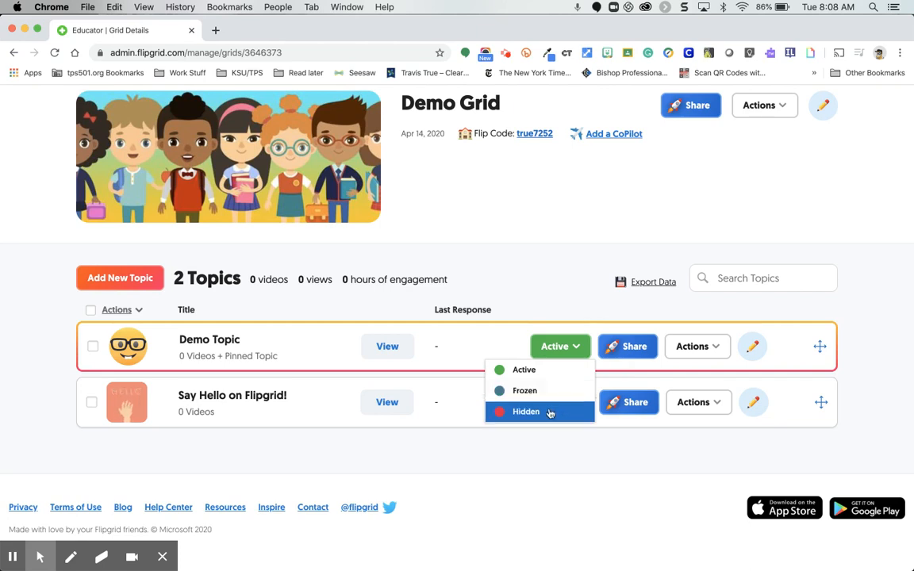
{"action": "left_click", "coordinate": [618, 347]}
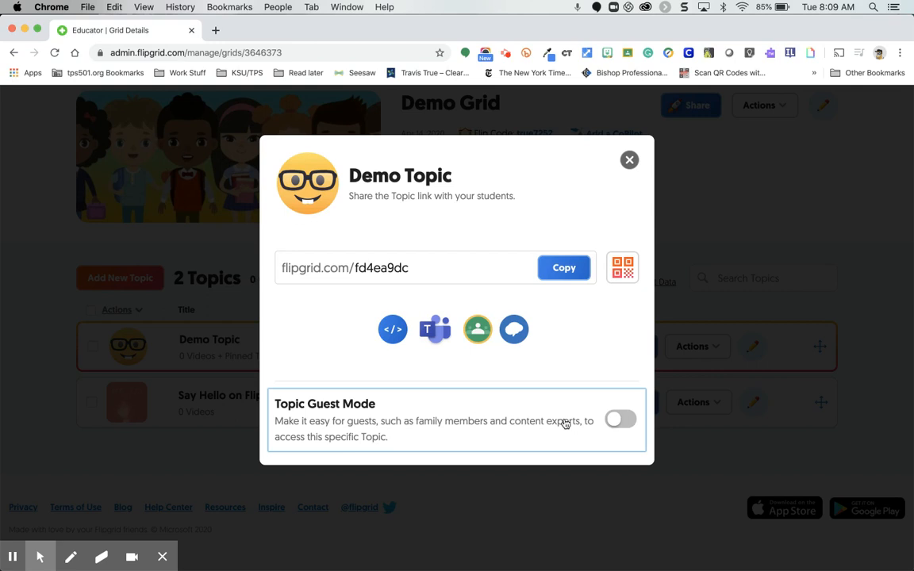
{"action": "left_click", "coordinate": [628, 164]}
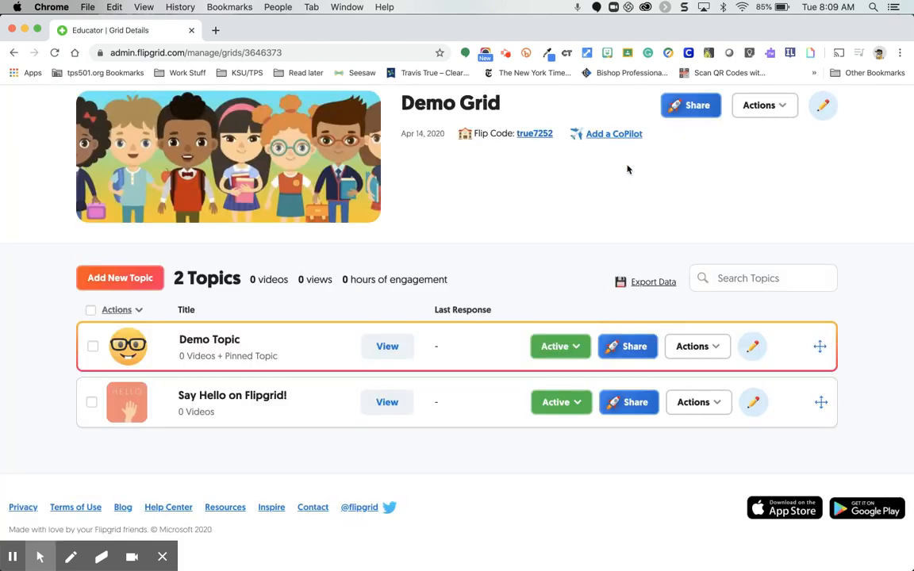
Look through the actions available for the Demo Topic, such as moving, duplicating and exporting data, without choosing one.
{"action": "left_click", "coordinate": [702, 347]}
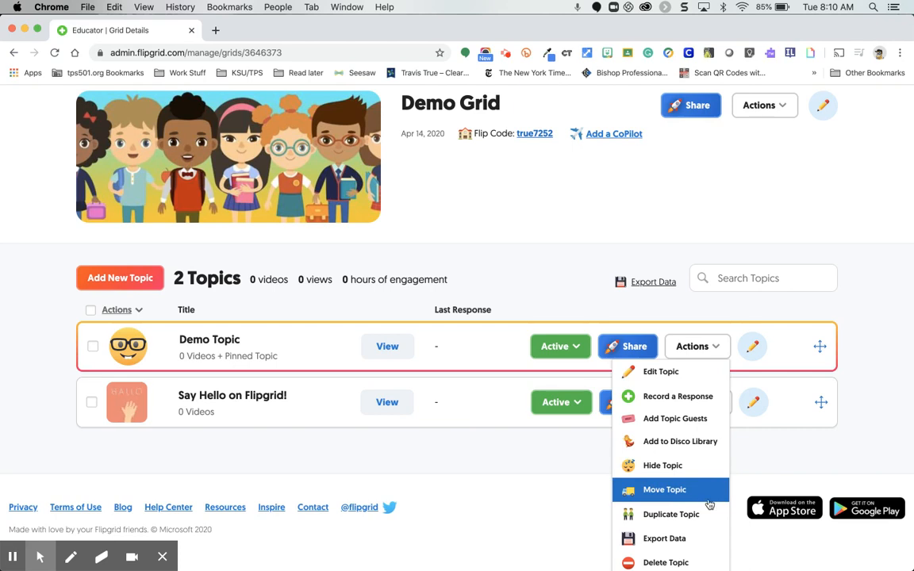
{"action": "scroll", "coordinate": [701, 551], "scroll_direction": "down", "scroll_amount": 1}
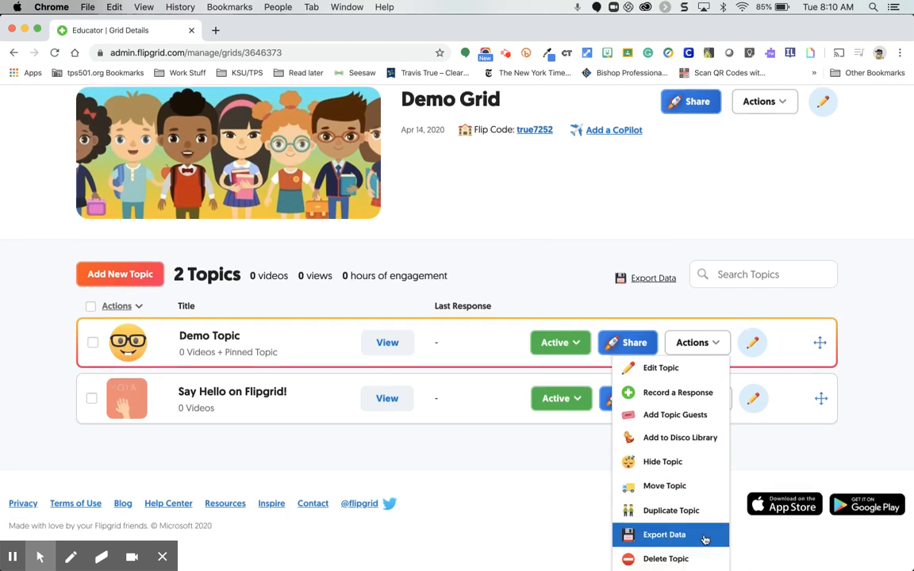
{"action": "left_click", "coordinate": [764, 308]}
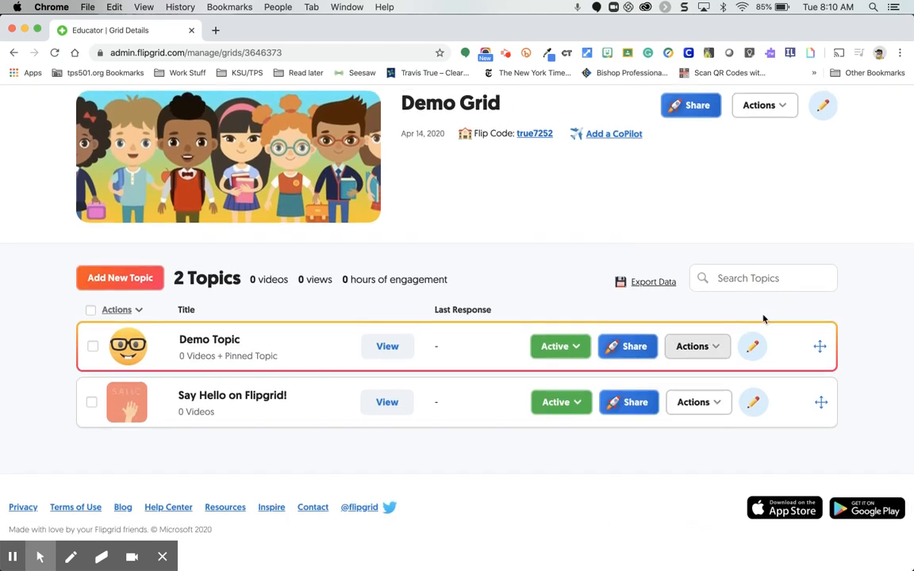
Open the Demo Topic for editing, review its essentials and Focus, and update the topic without altering any settings.
{"action": "left_click", "coordinate": [752, 347]}
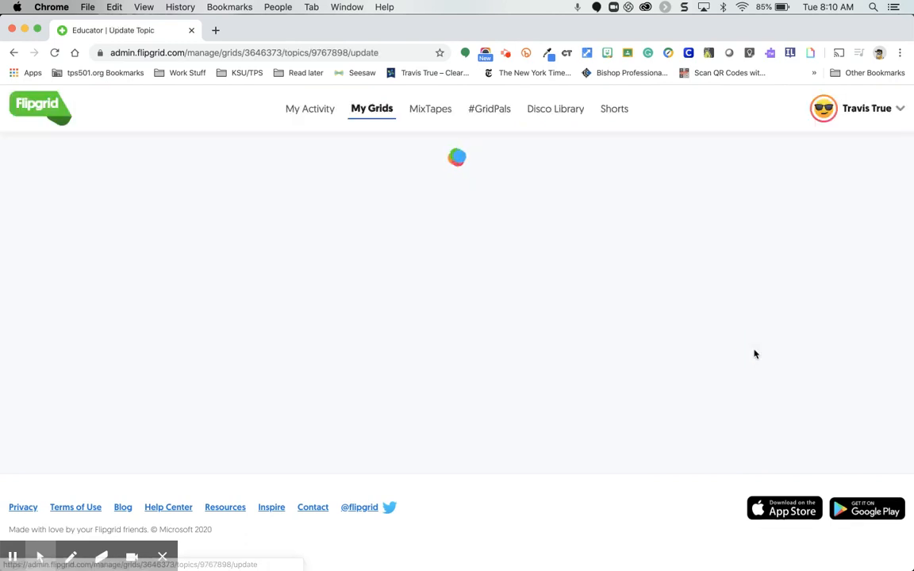
{"action": "scroll", "coordinate": [664, 372], "scroll_direction": "down", "scroll_amount": 5}
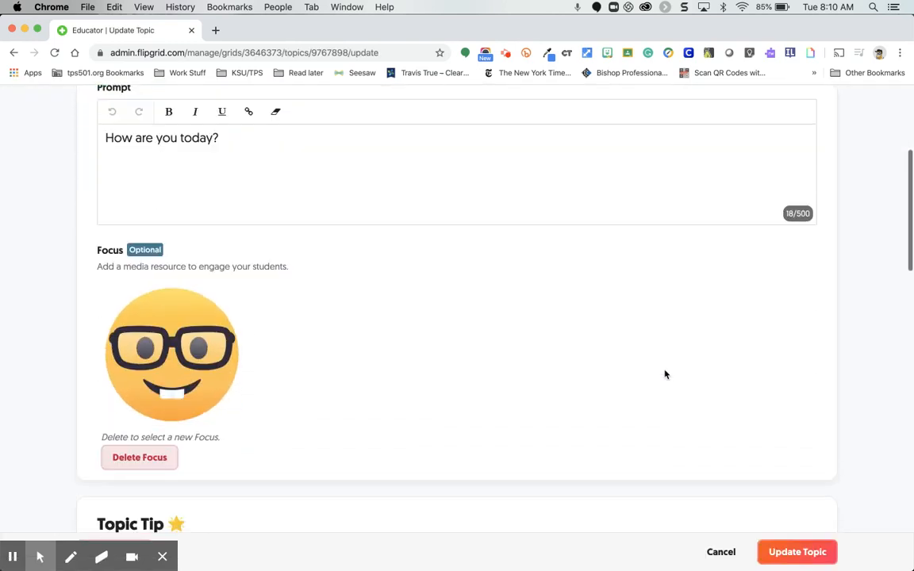
{"action": "scroll", "coordinate": [664, 375], "scroll_direction": "down", "scroll_amount": 2}
{"action": "scroll", "coordinate": [664, 375], "scroll_direction": "up", "scroll_amount": 2}
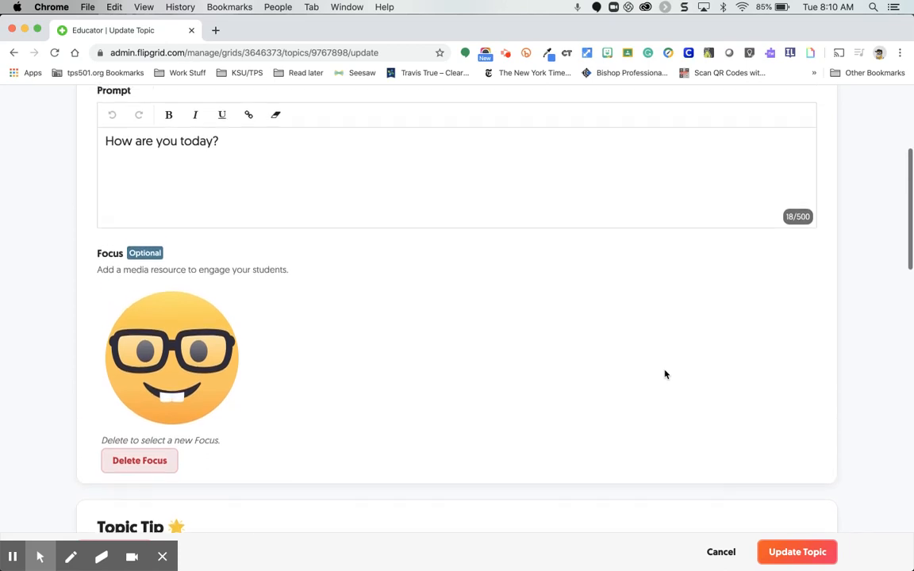
{"action": "scroll", "coordinate": [664, 375], "scroll_direction": "up", "scroll_amount": 3}
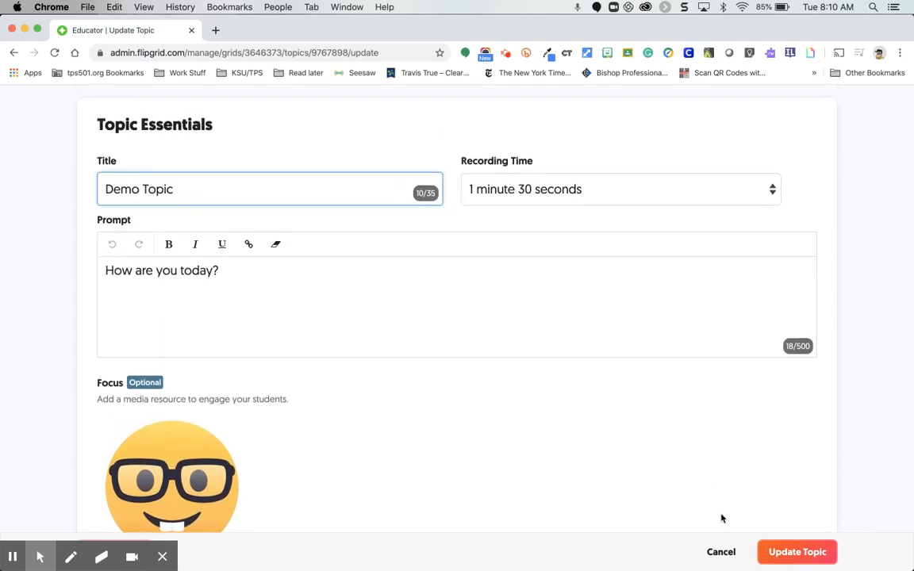
{"action": "left_click", "coordinate": [781, 555]}
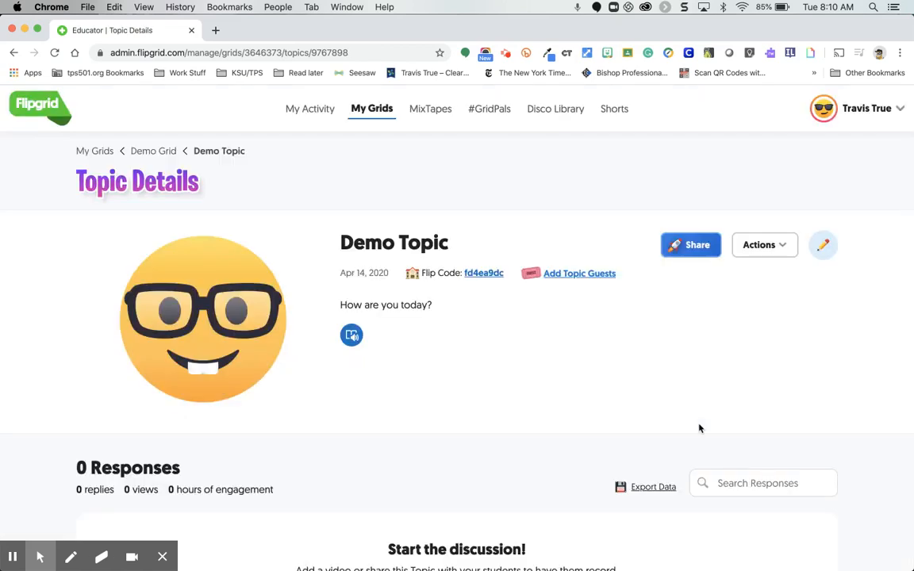